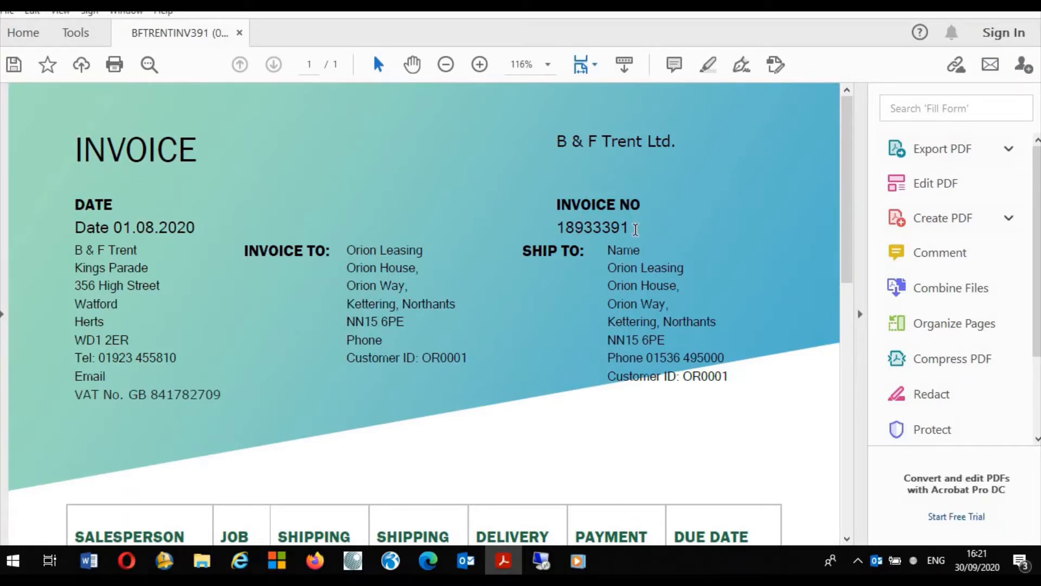
Review the invoice number, line items and totals in the open B & F Trent invoice PDF and close it.
{"action": "scroll", "coordinate": [452, 346], "scroll_direction": "down", "scroll_amount": 3}
{"action": "scroll", "coordinate": [456, 325], "scroll_direction": "down", "scroll_amount": 6}
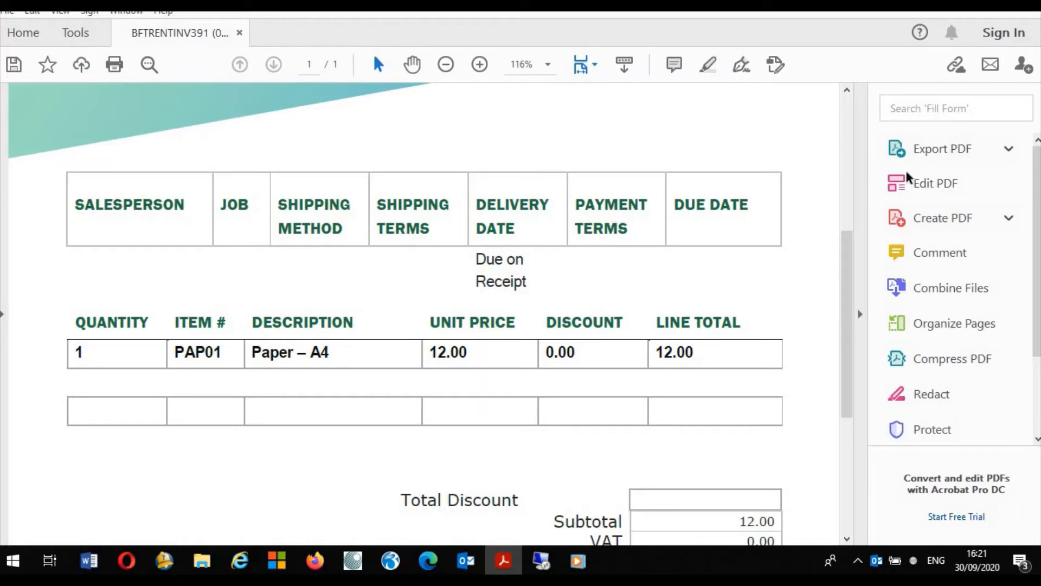
{"action": "left_click", "coordinate": [1029, 4]}
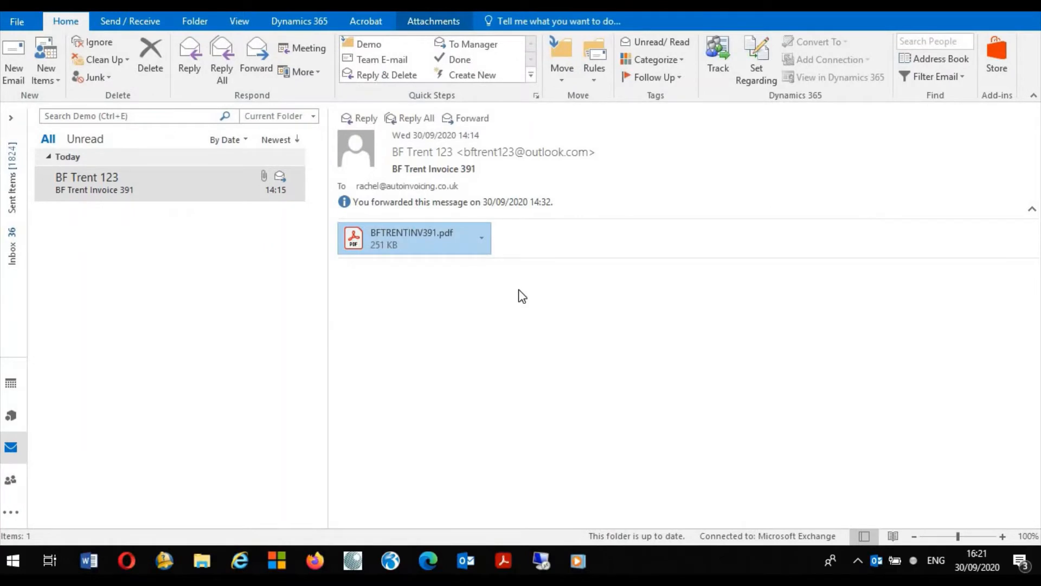
Forward the BF Trent Invoice 391 email with its PDF attachment to the AutoInvoicing demo mailbox.
{"action": "left_click", "coordinate": [470, 118]}
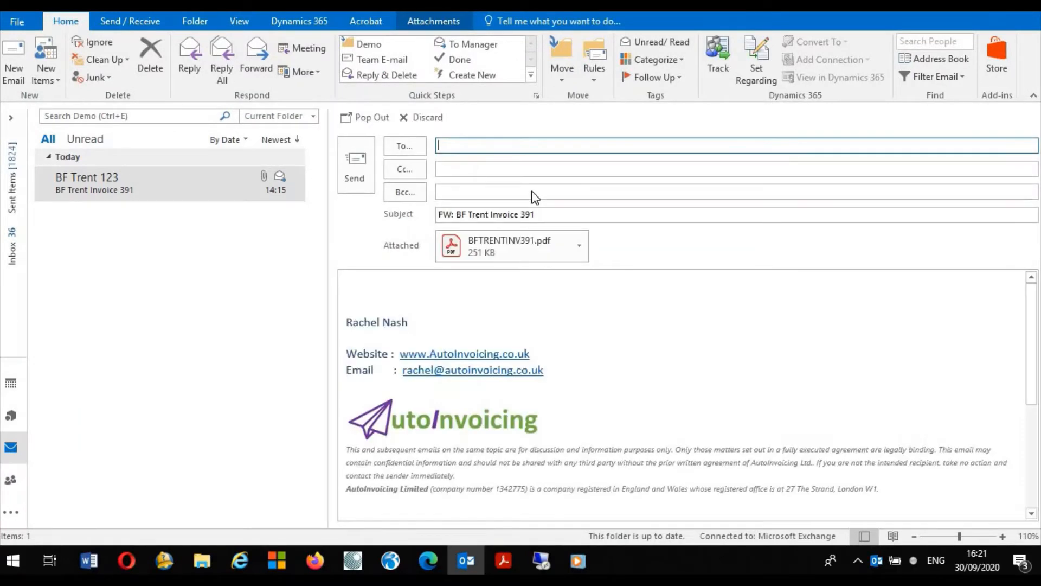
{"action": "type", "text": "dem"}
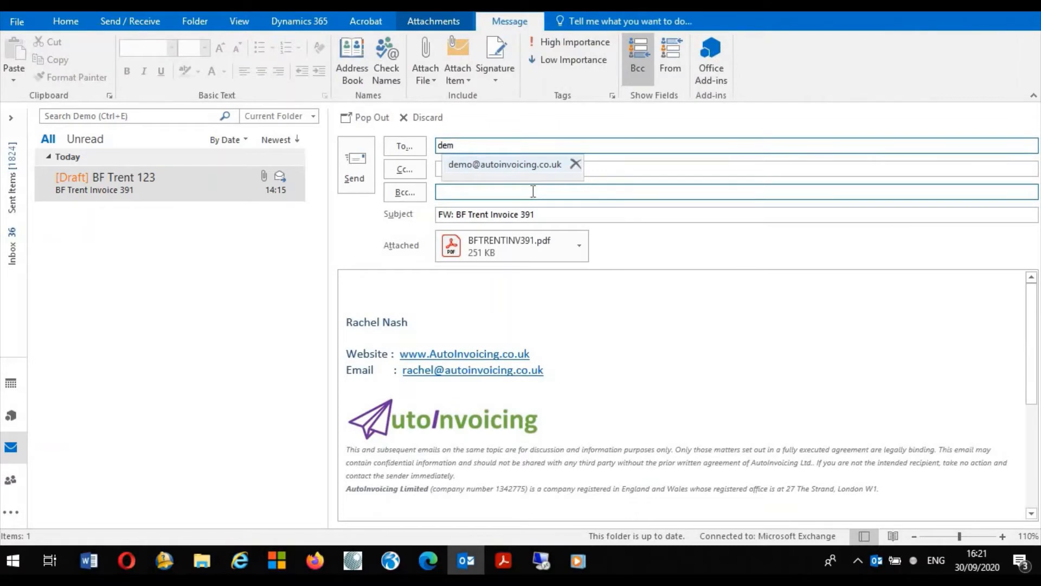
{"action": "type", "text": "o"}
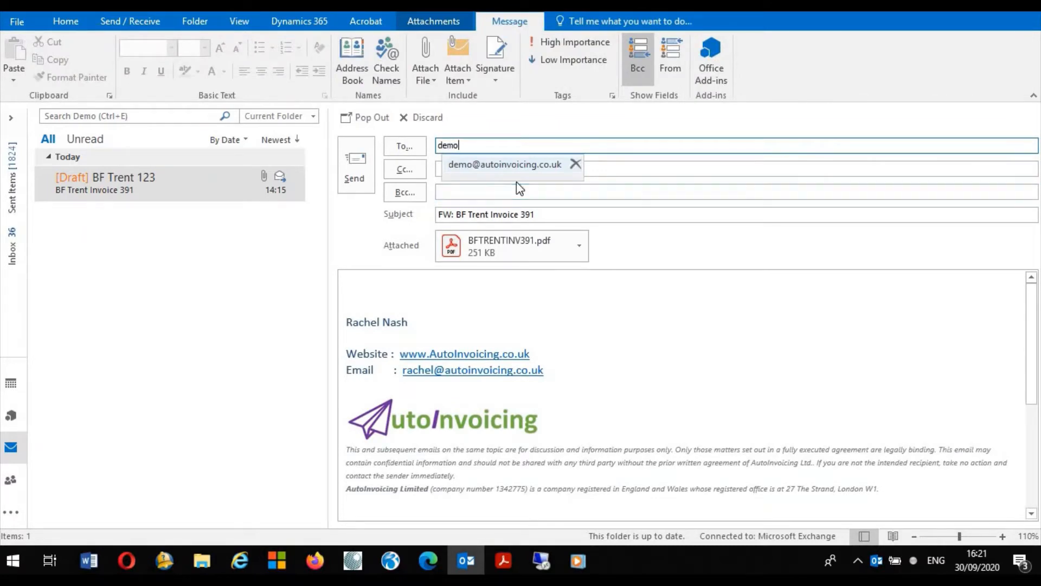
{"action": "left_click", "coordinate": [530, 168]}
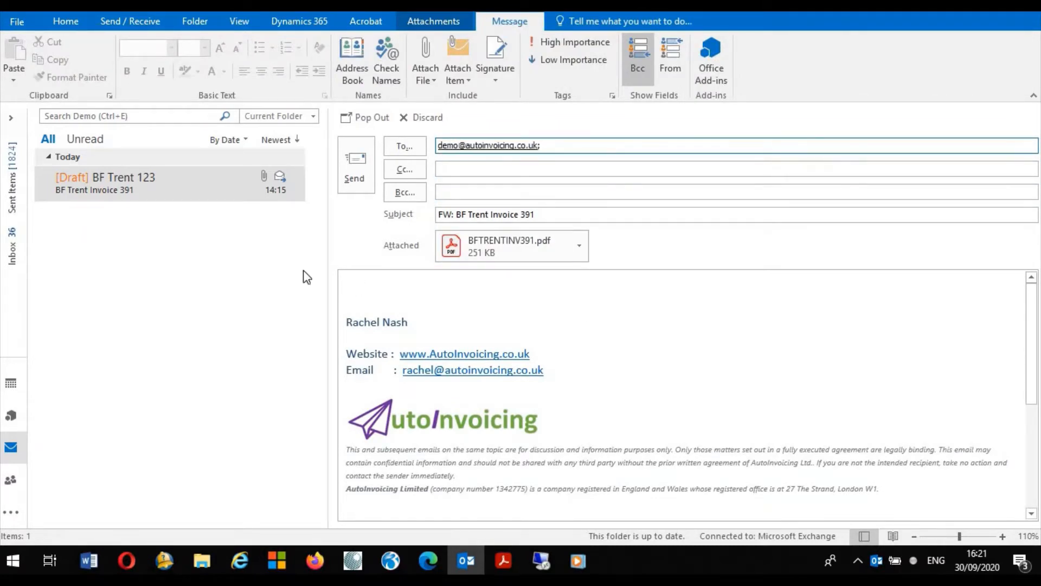
{"action": "left_click", "coordinate": [359, 171]}
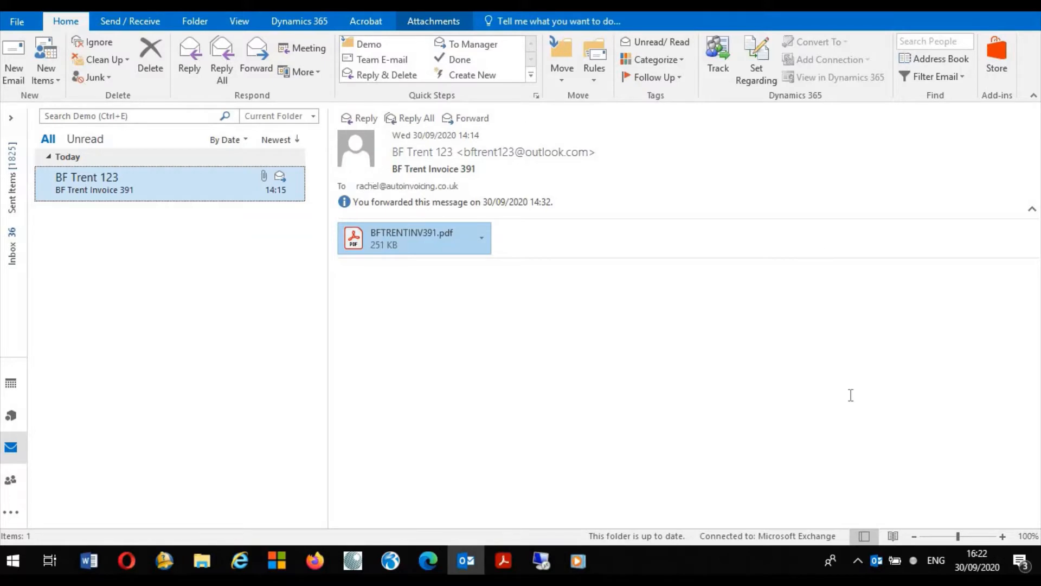
Switch to the AutoInvoicing site in Edge and sign in with the account username and password.
{"action": "left_click", "coordinate": [431, 560]}
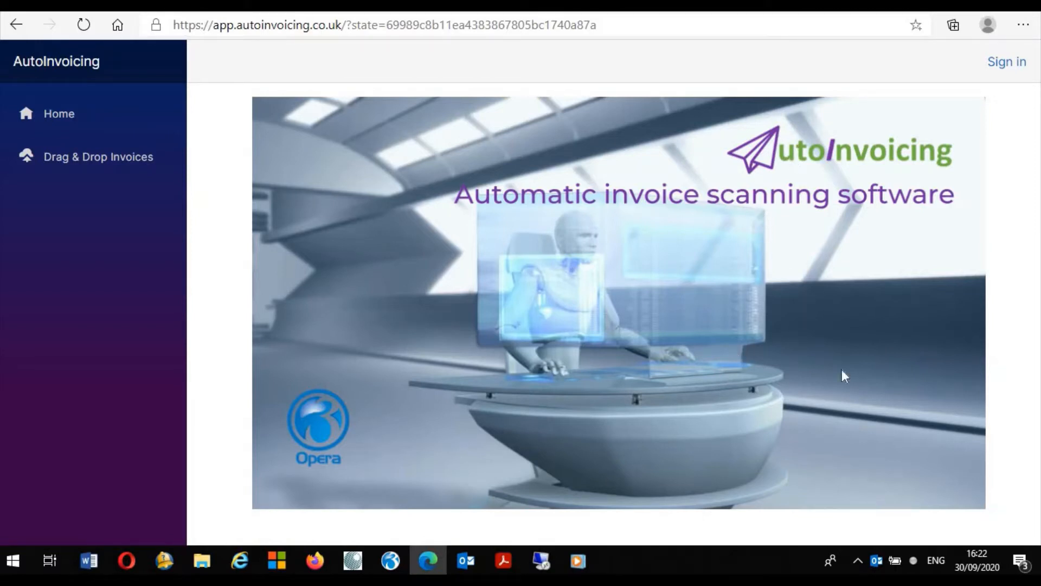
{"action": "left_click", "coordinate": [1010, 69]}
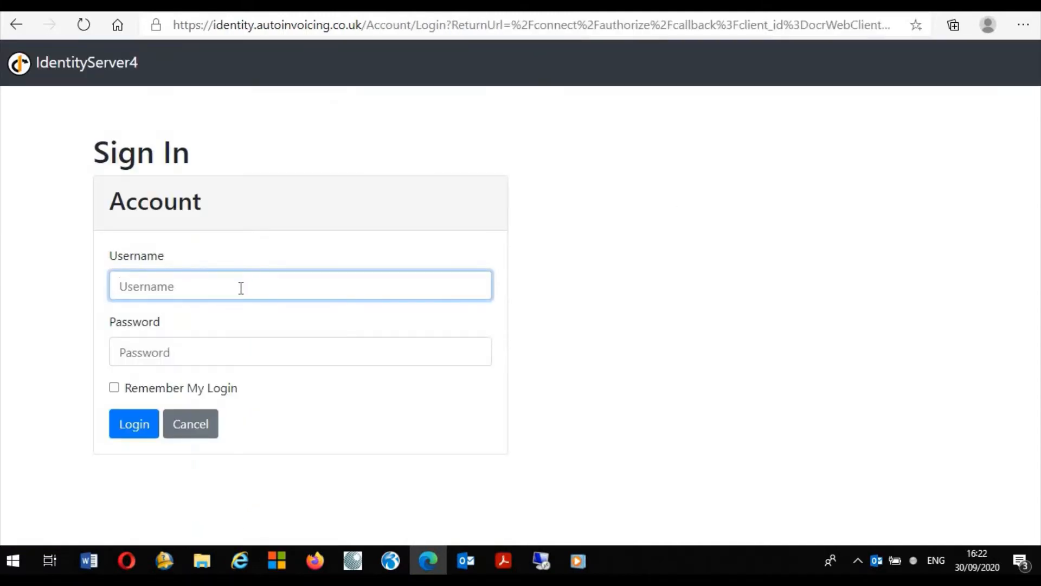
{"action": "type", "text": "rachel"}
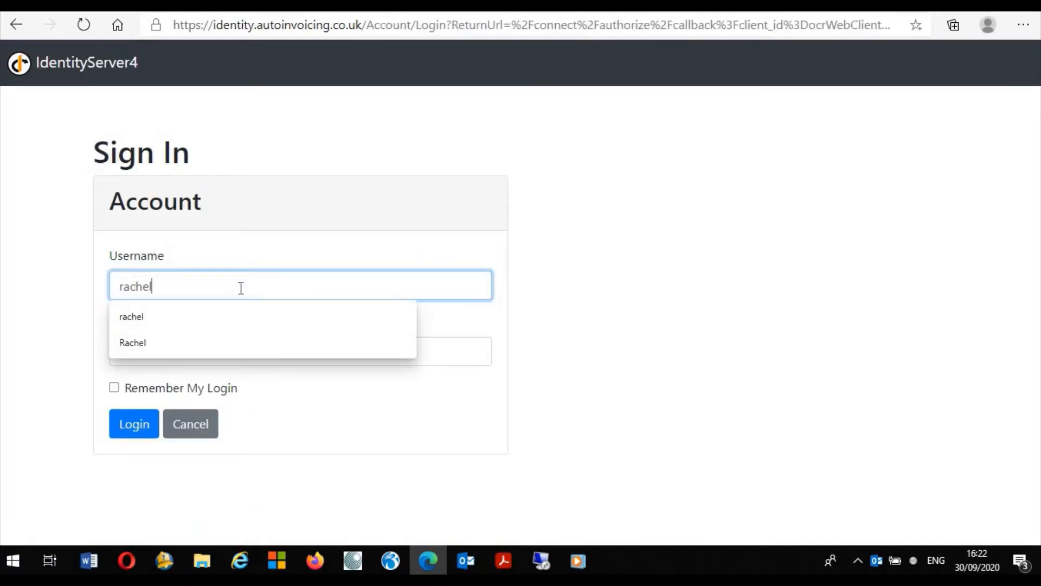
{"action": "key", "text": "Tab"}
{"action": "type", "text": "••••"}
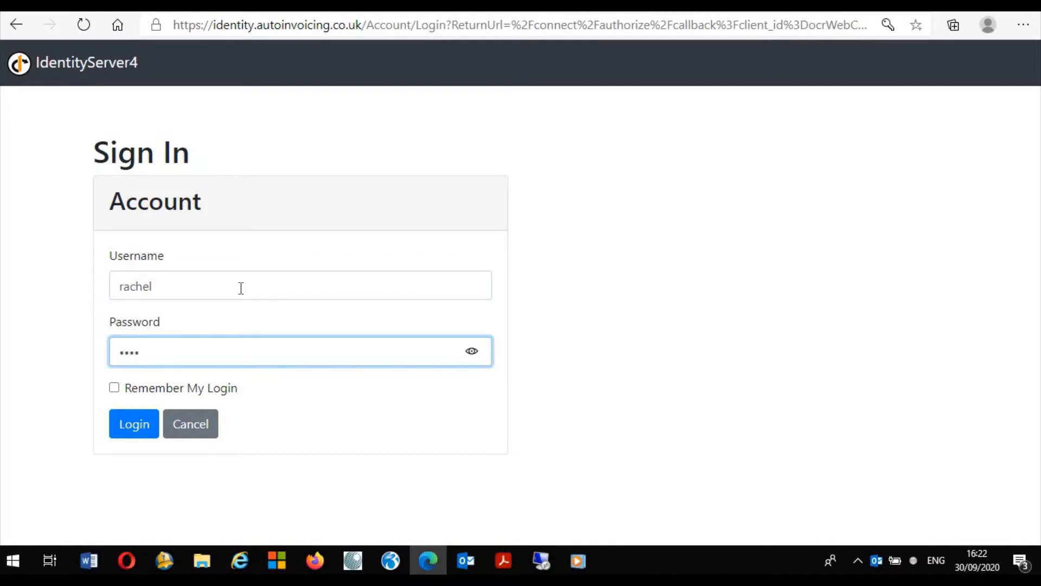
{"action": "type", "text": "•••••"}
{"action": "left_click", "coordinate": [140, 426]}
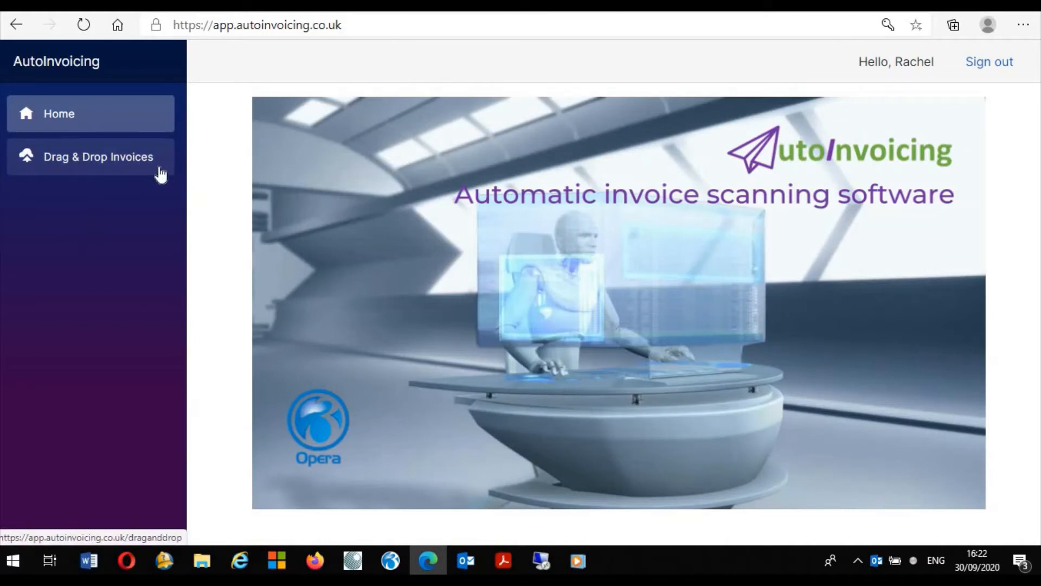
Upload BFTRENTINV553.pdf and CARTERSINV779.pdf from the Documents AutoInvoicing folder to the Demo Company invoice drop area.
{"action": "left_click", "coordinate": [138, 164]}
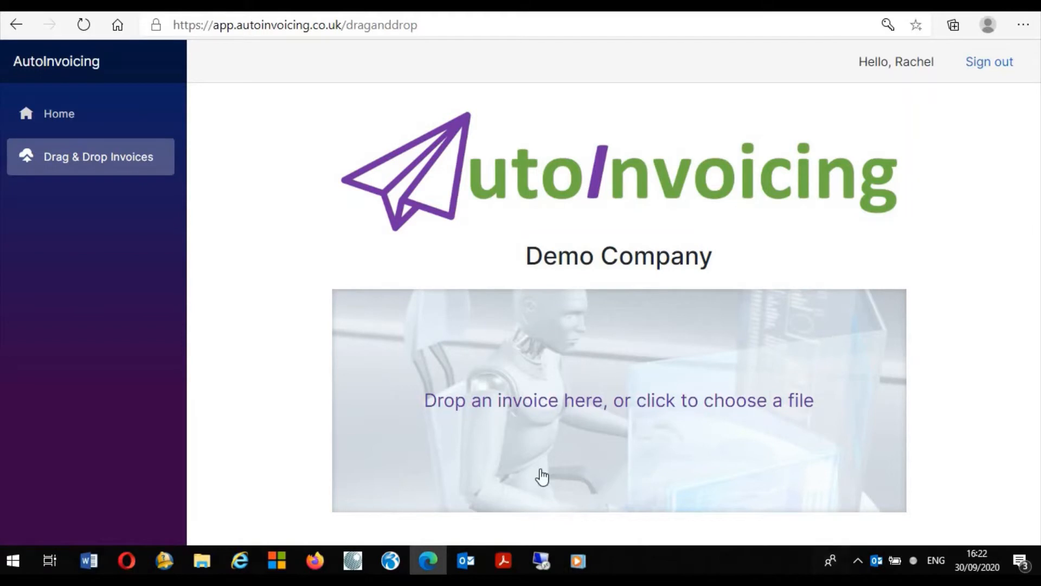
{"action": "left_click", "coordinate": [599, 358]}
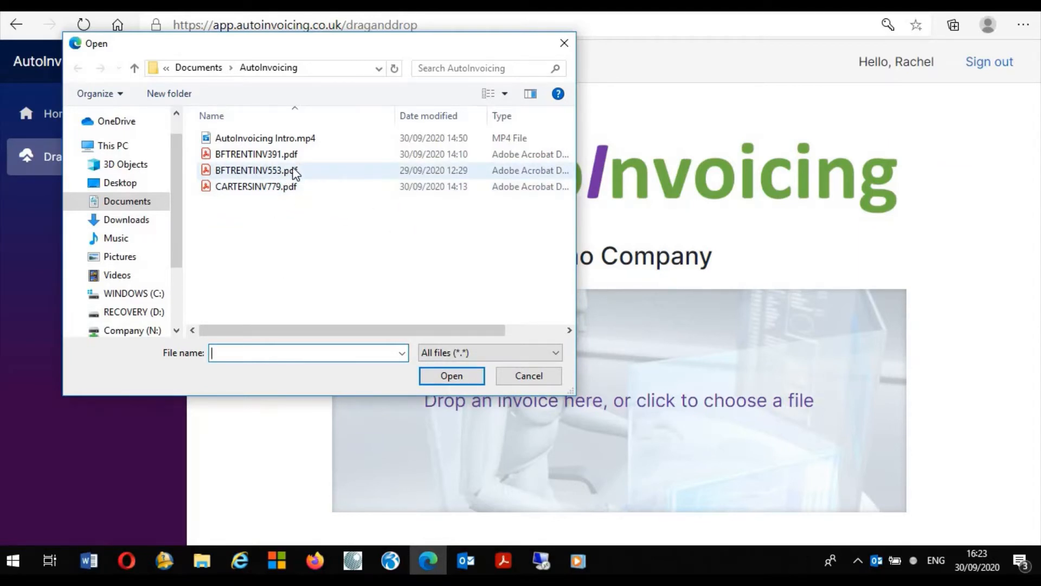
{"action": "left_click_drag", "start_coordinate": [293, 171], "coordinate": [694, 442]}
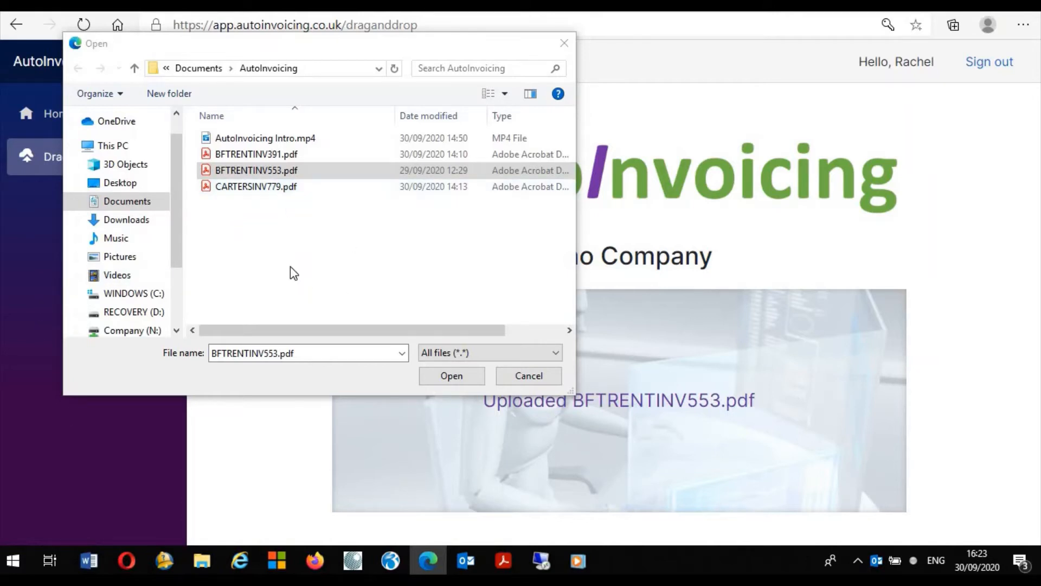
{"action": "left_click_drag", "start_coordinate": [266, 190], "coordinate": [671, 456]}
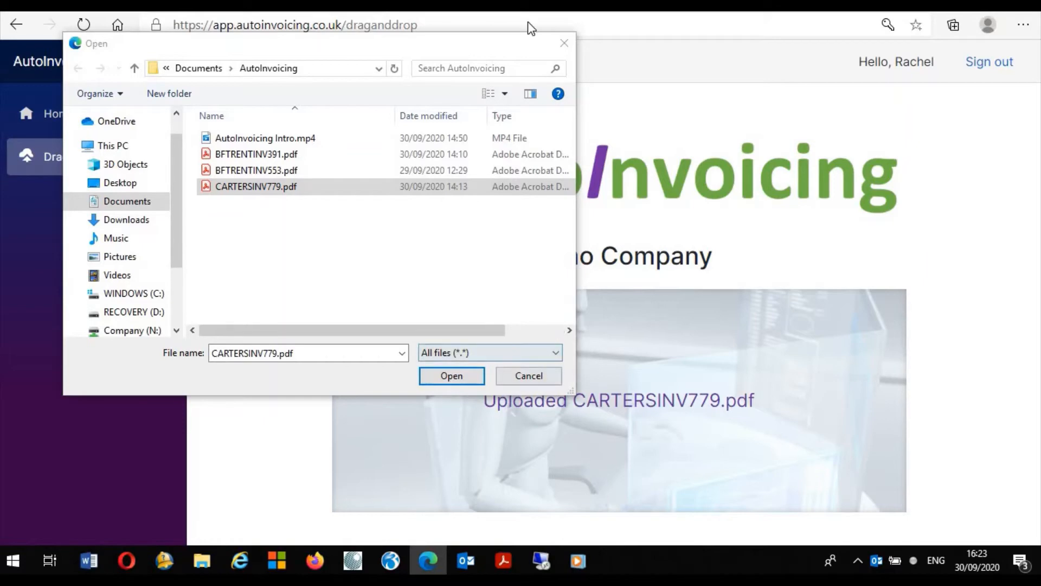
{"action": "left_click", "coordinate": [564, 43]}
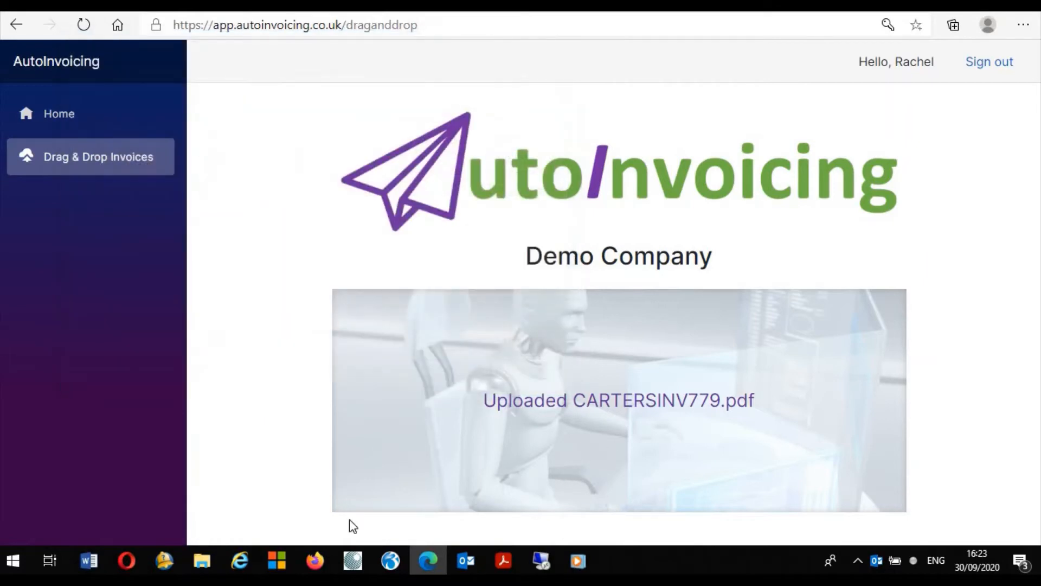
Open CARTERSINV779.pdf from File Explorer, examine its supplier details and line items, and return to the upload page in the browser.
{"action": "left_click", "coordinate": [208, 570]}
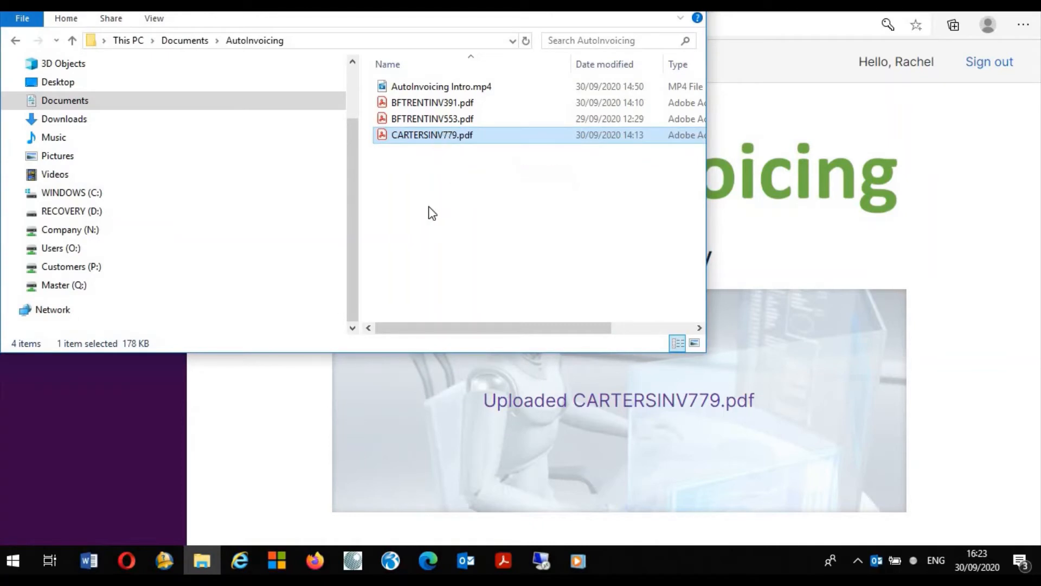
{"action": "double_click", "coordinate": [450, 141]}
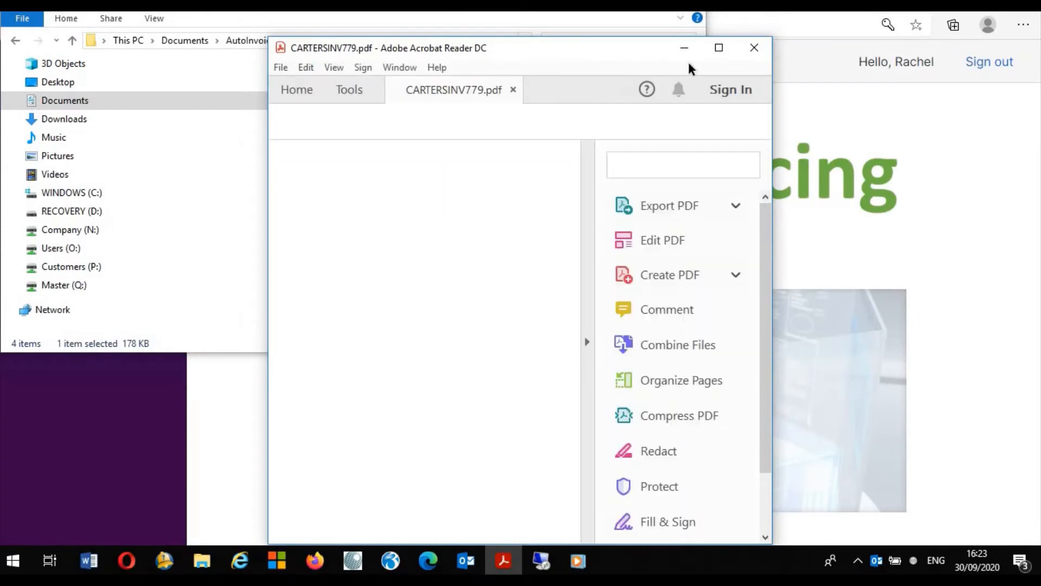
{"action": "left_click", "coordinate": [720, 48]}
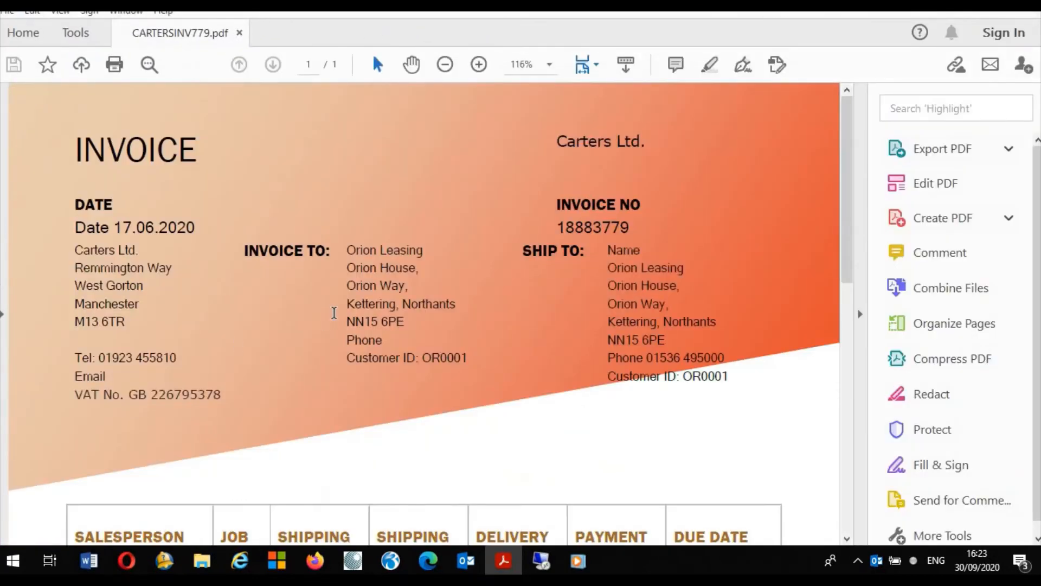
{"action": "scroll", "coordinate": [355, 307], "scroll_direction": "down", "scroll_amount": 4}
{"action": "scroll", "coordinate": [365, 280], "scroll_direction": "up", "scroll_amount": 2}
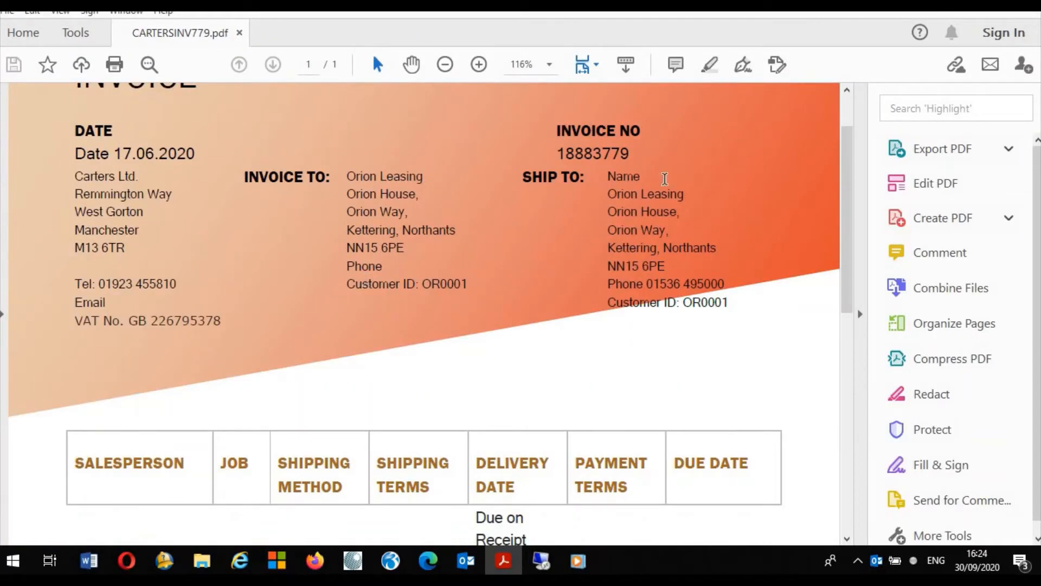
{"action": "scroll", "coordinate": [448, 350], "scroll_direction": "down", "scroll_amount": 6}
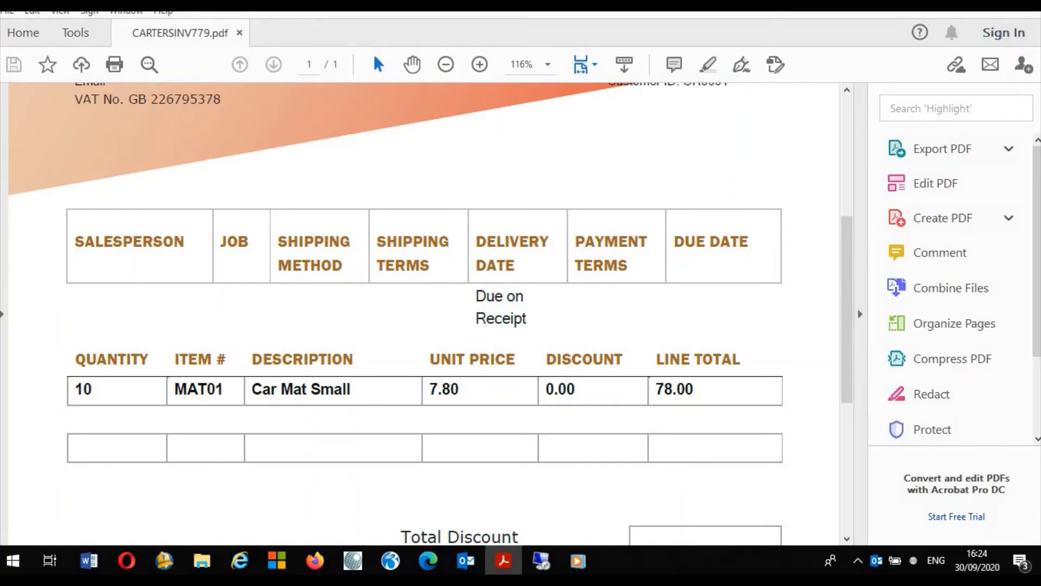
{"action": "left_click", "coordinate": [1025, 2]}
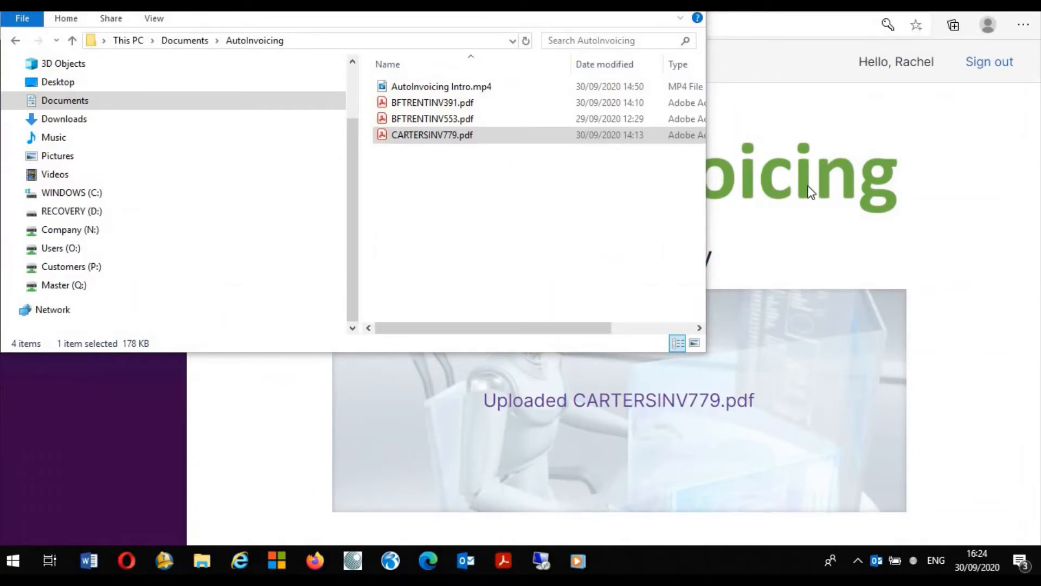
{"action": "left_click", "coordinate": [753, 400]}
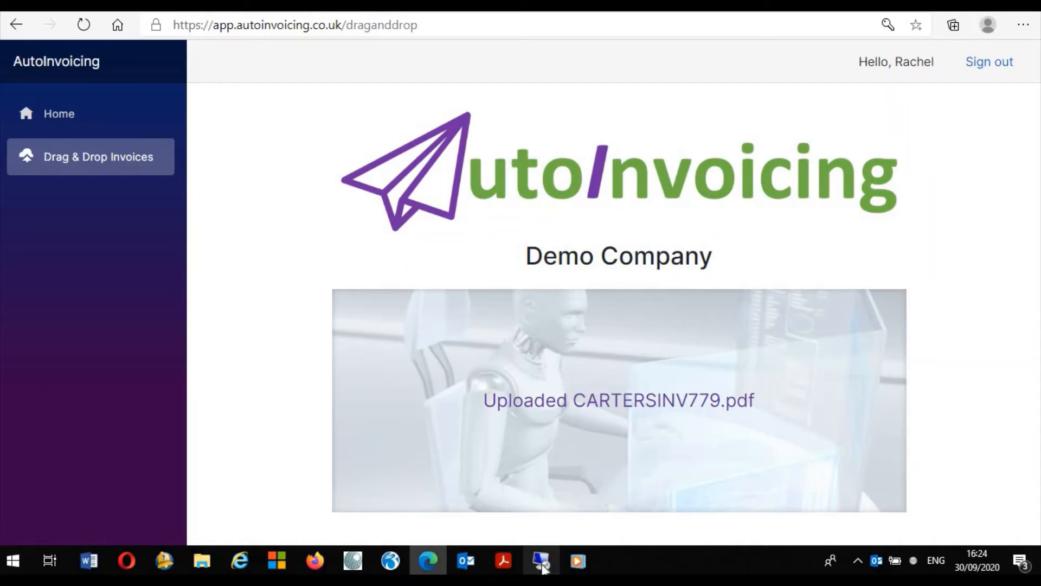
Switch to Opera 3 in the remote desktop session and download the waiting invoices into Purchase AutoInvoicing.
{"action": "left_click", "coordinate": [543, 564]}
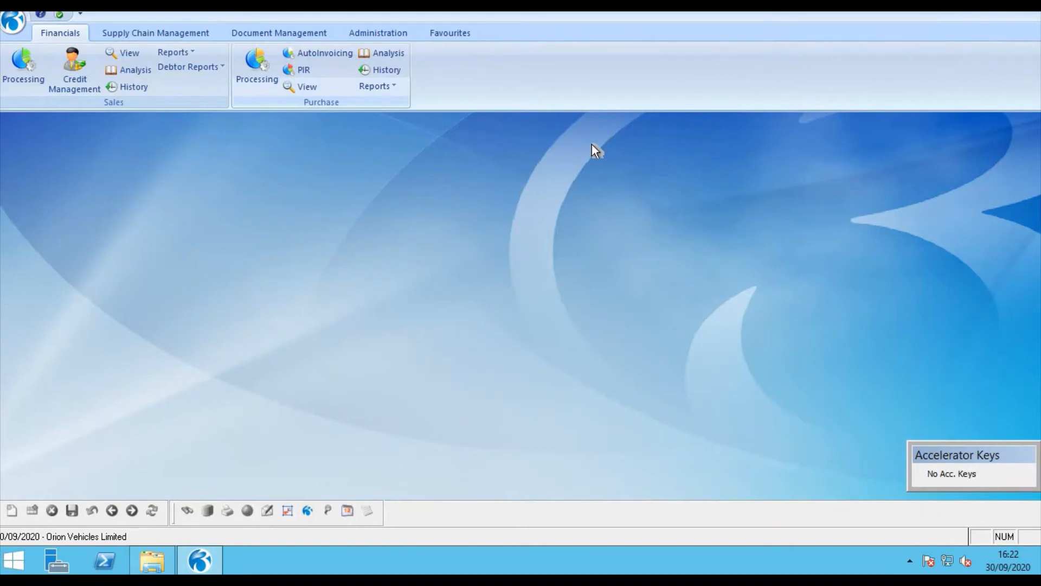
{"action": "left_click", "coordinate": [332, 55]}
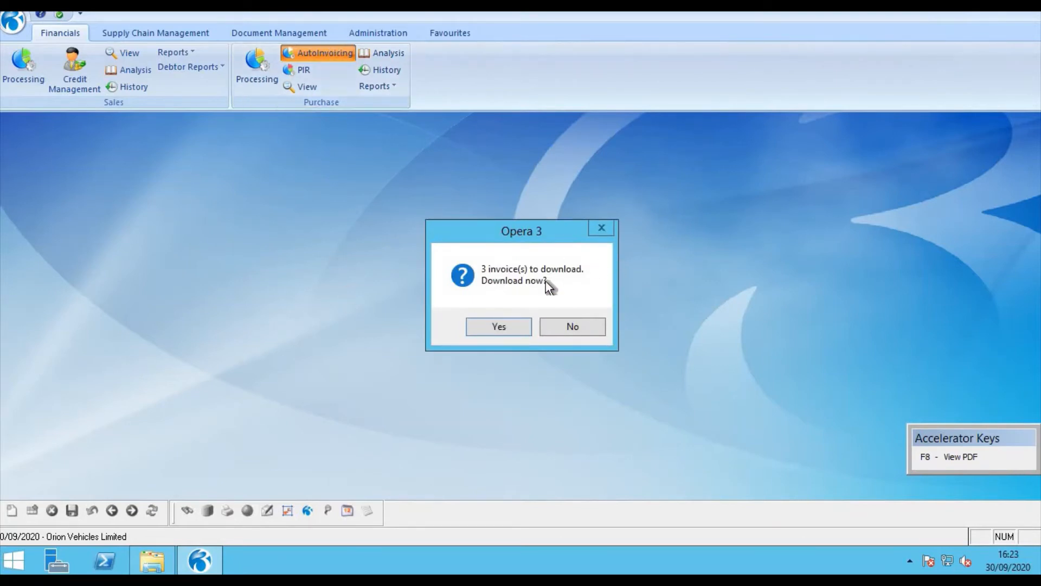
{"action": "left_click", "coordinate": [498, 328]}
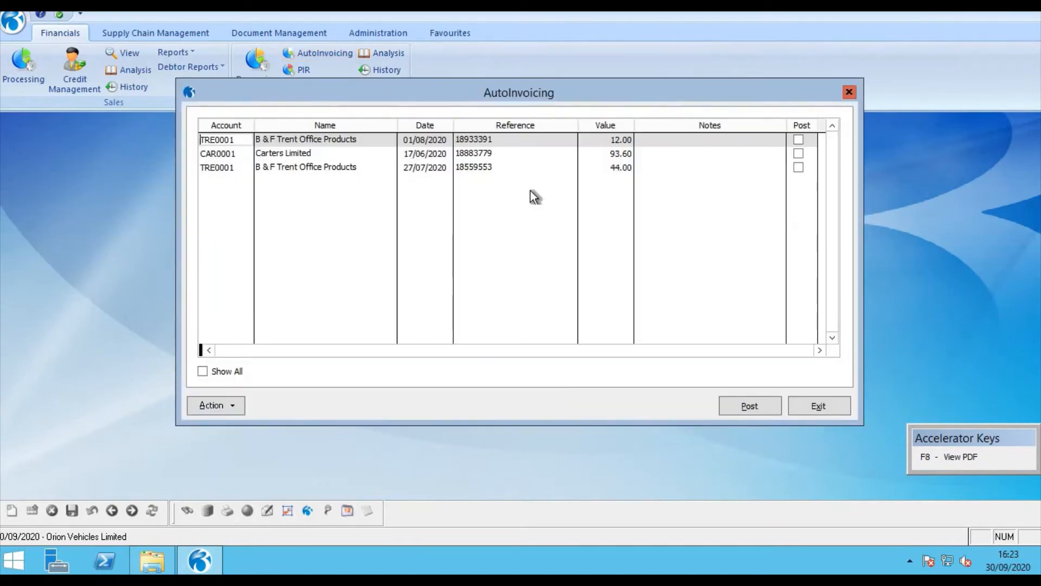
Open the B & F Trent Office Products invoice dated 01/08/2020, compare its details with the scanned PDF, and accept it.
{"action": "left_click", "coordinate": [498, 139]}
{"action": "double_click", "coordinate": [496, 140]}
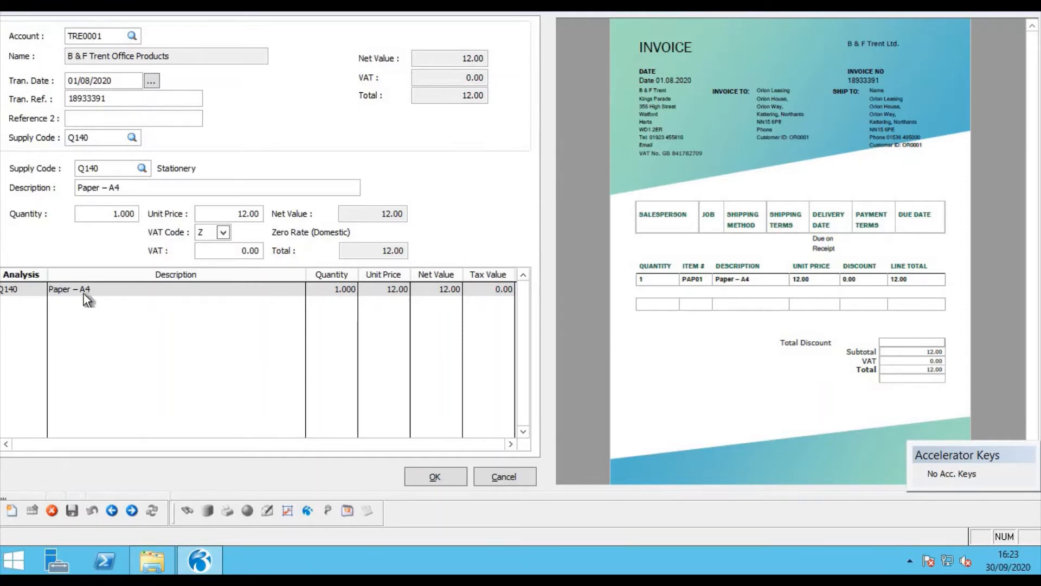
{"action": "left_click", "coordinate": [437, 477]}
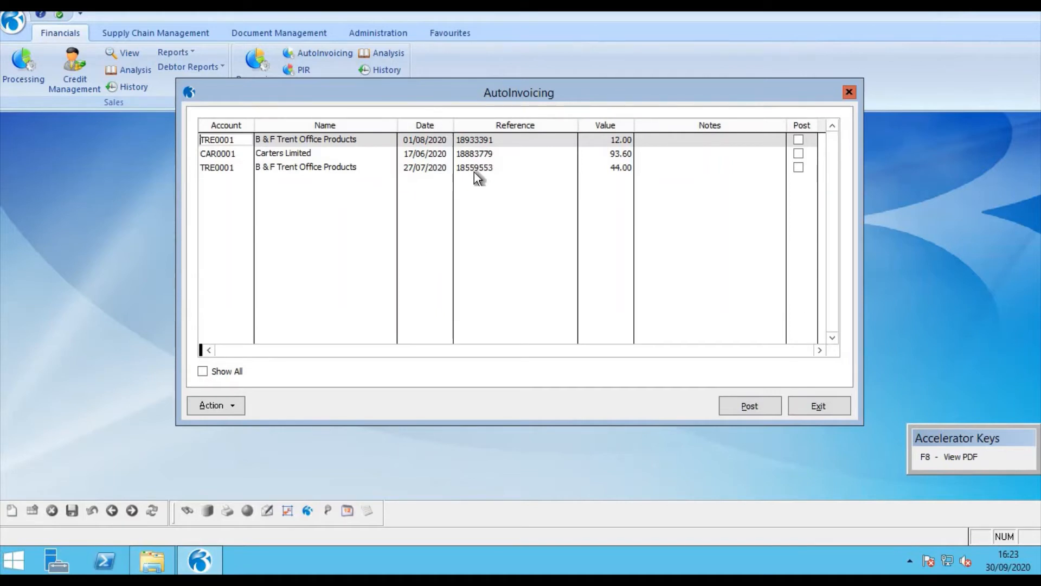
Set Reference 2 to "Reference2" on the B & F Trent Office Products invoice dated 27/07/2020 and save the changes.
{"action": "double_click", "coordinate": [334, 168]}
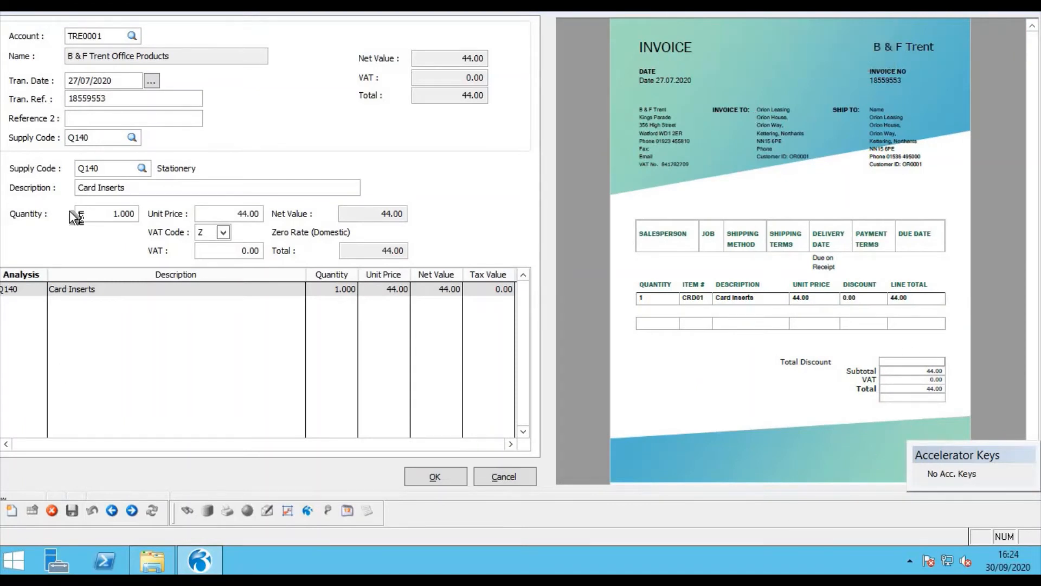
{"action": "left_click", "coordinate": [79, 117]}
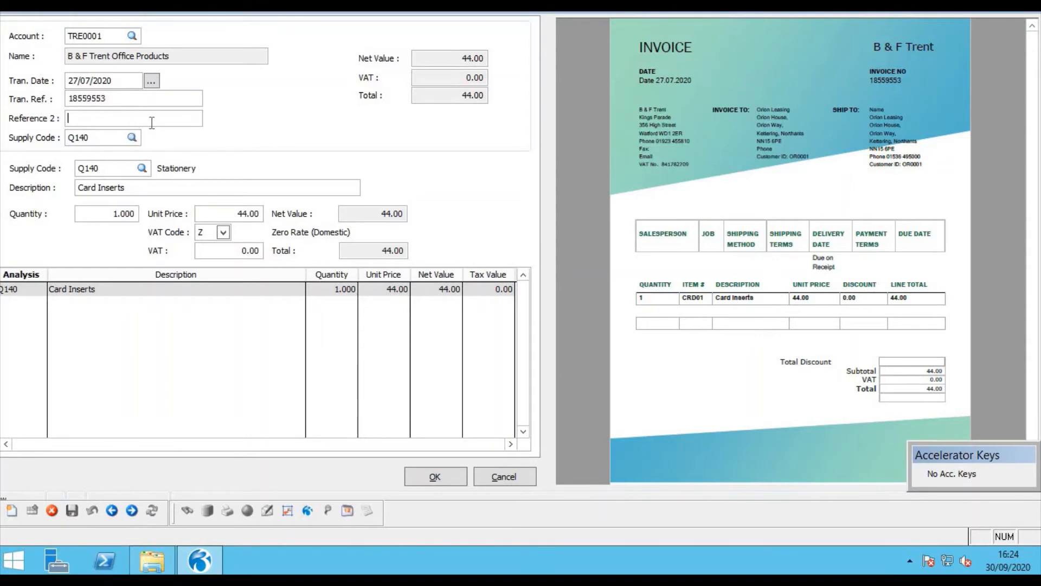
{"action": "type", "text": "Refe"}
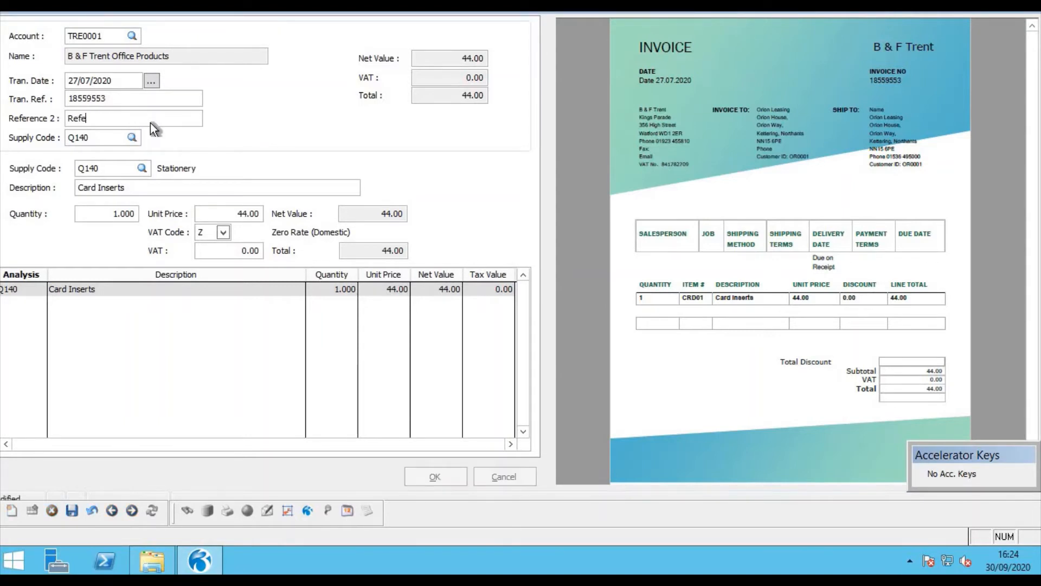
{"action": "type", "text": "rence2"}
{"action": "key", "text": "Tab"}
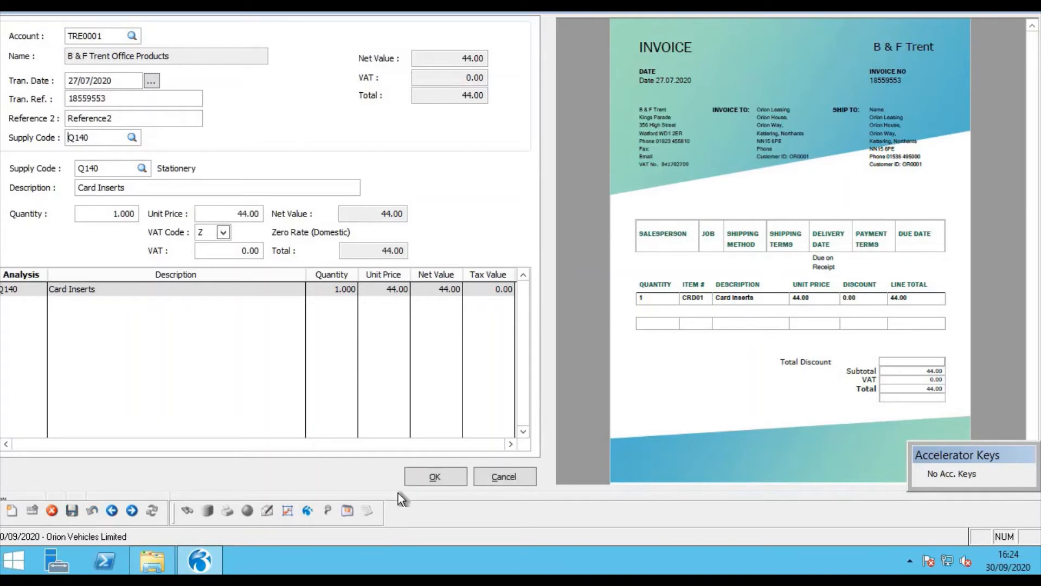
{"action": "left_click", "coordinate": [439, 480]}
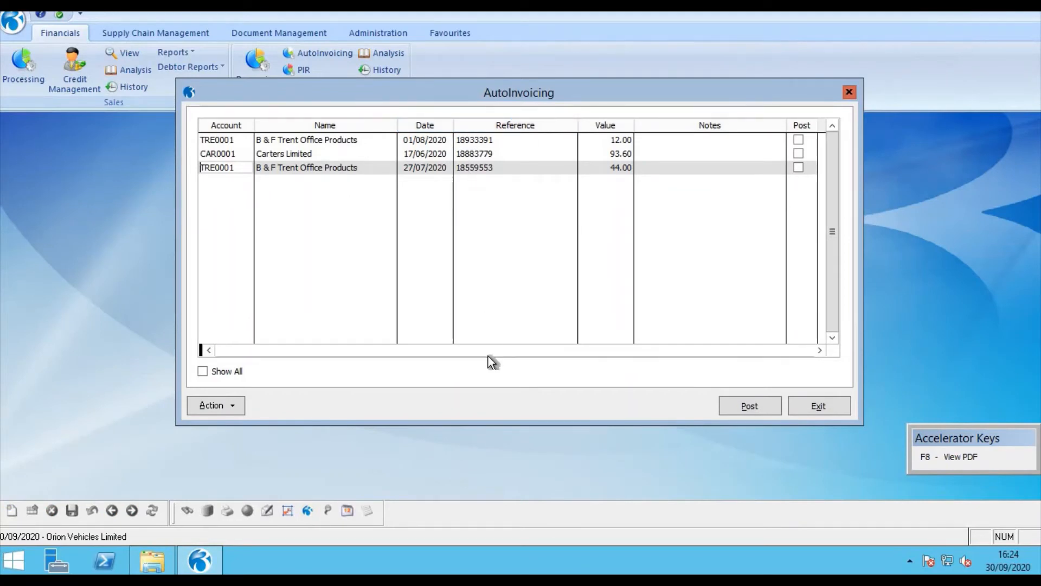
Mark all three waiting invoices for posting, post them to PIR, and close AutoInvoicing.
{"action": "left_click", "coordinate": [799, 169]}
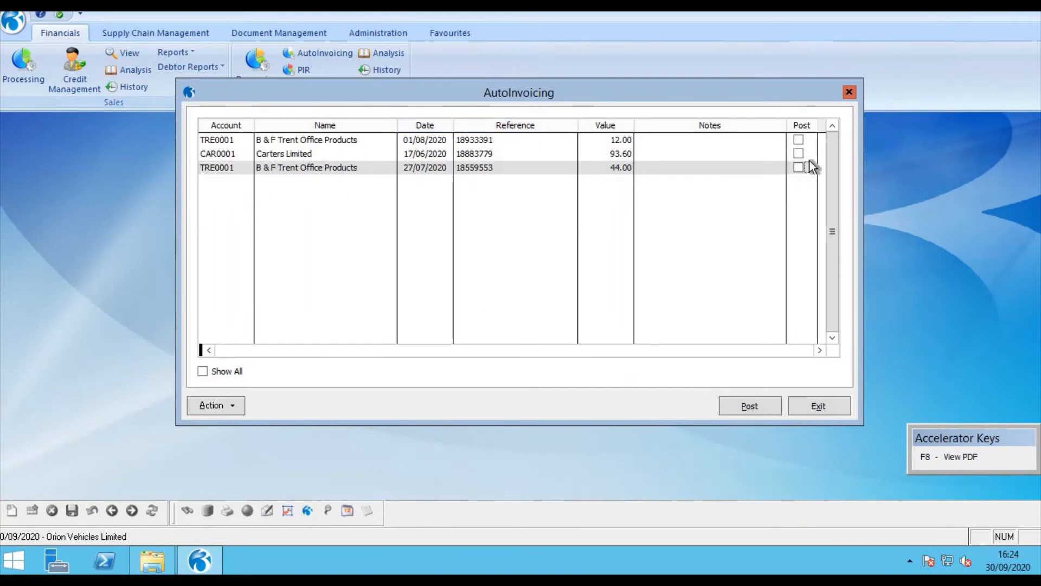
{"action": "left_click", "coordinate": [802, 152]}
{"action": "left_click", "coordinate": [800, 139]}
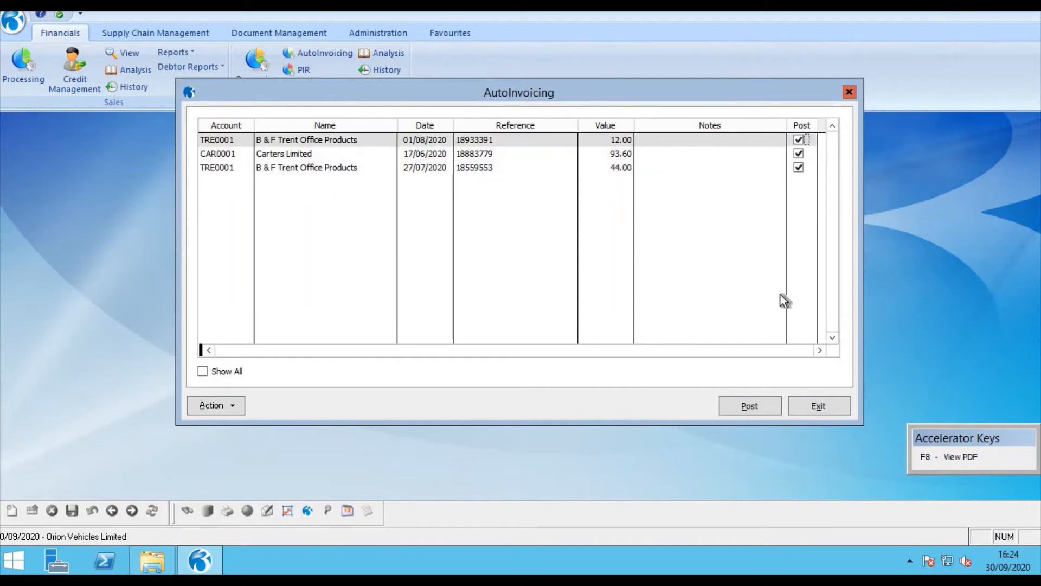
{"action": "left_click", "coordinate": [756, 406]}
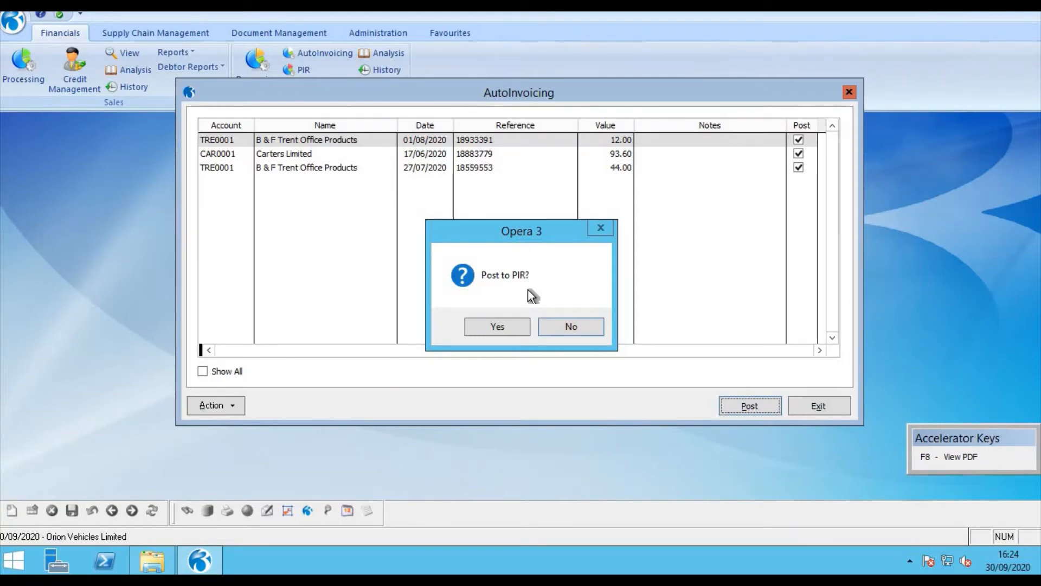
{"action": "left_click", "coordinate": [497, 327]}
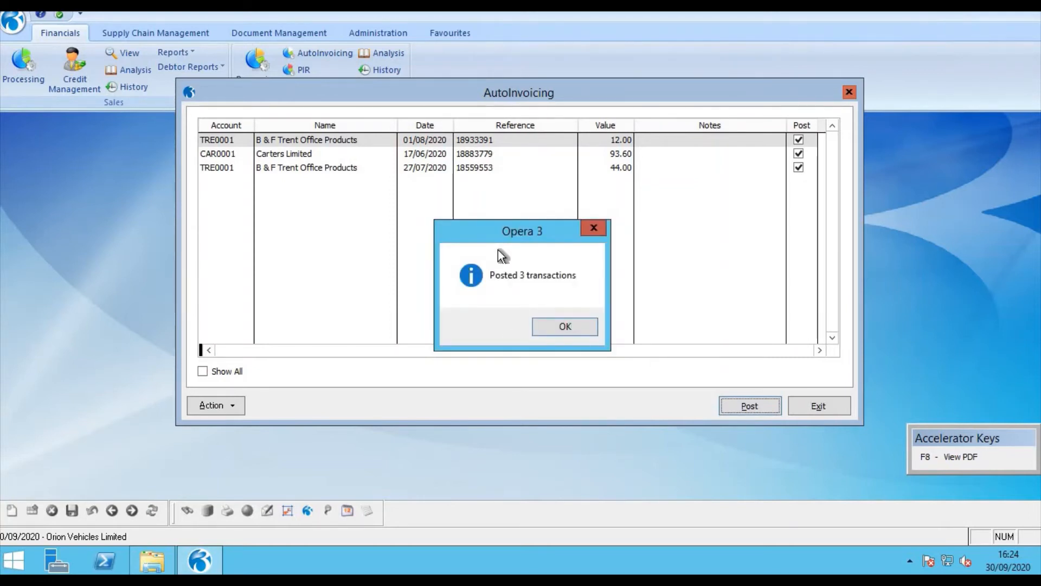
{"action": "left_click", "coordinate": [566, 327]}
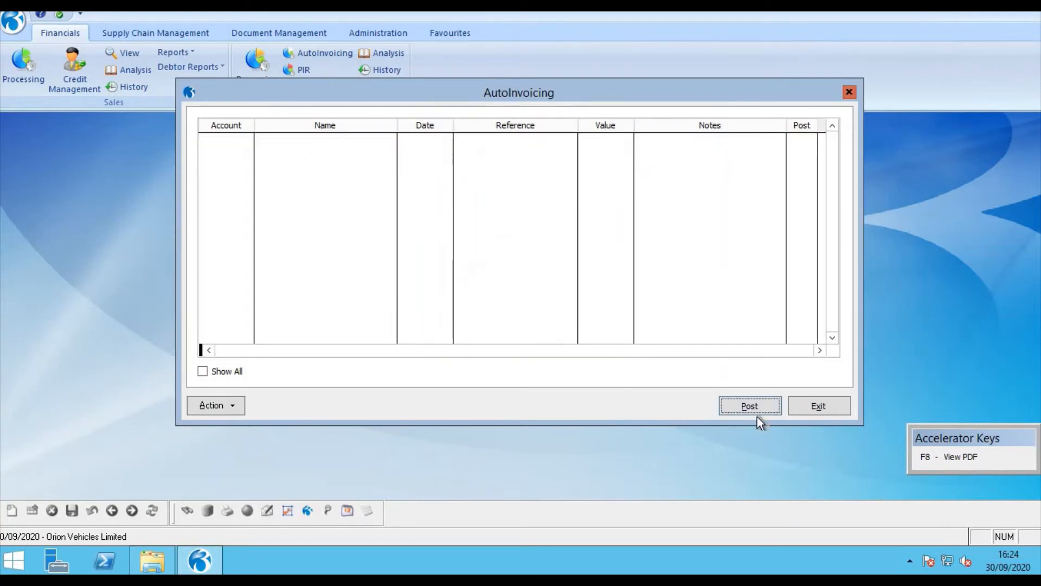
{"action": "left_click", "coordinate": [826, 406]}
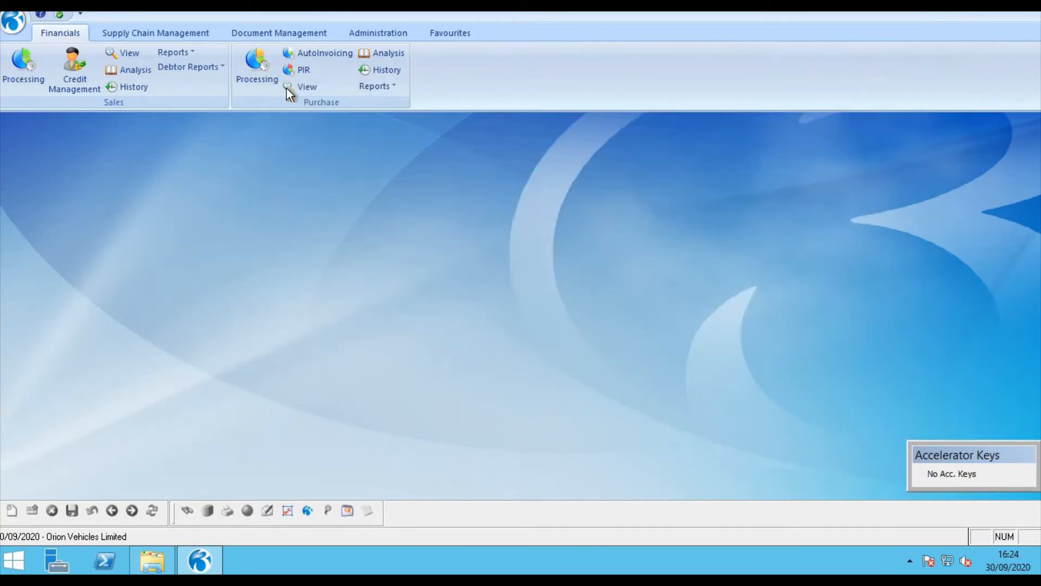
Open Purchase PIR processing and bring up the Carters Limited supplier account.
{"action": "left_click", "coordinate": [298, 73]}
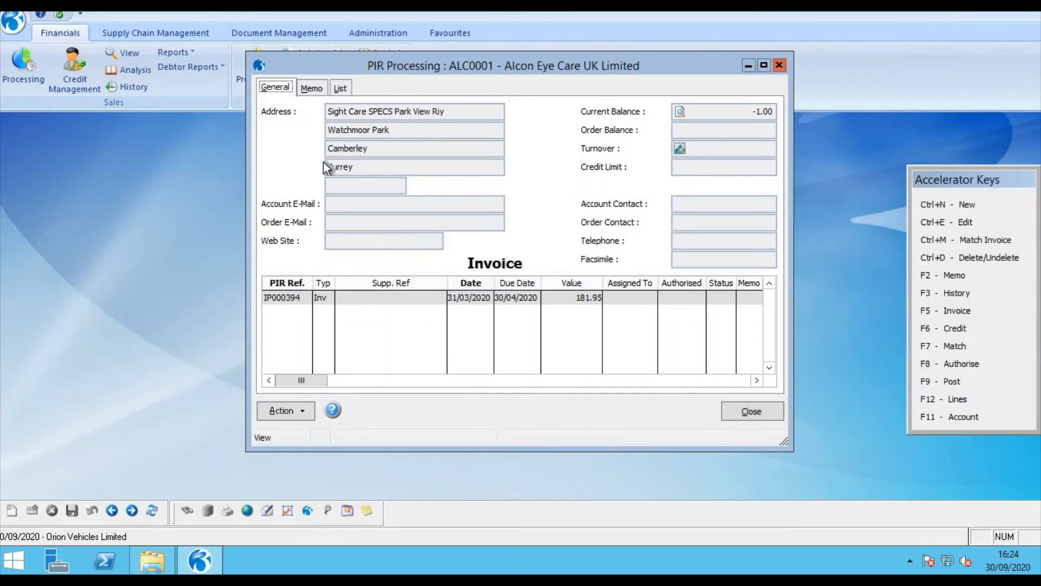
{"action": "left_click", "coordinate": [340, 87]}
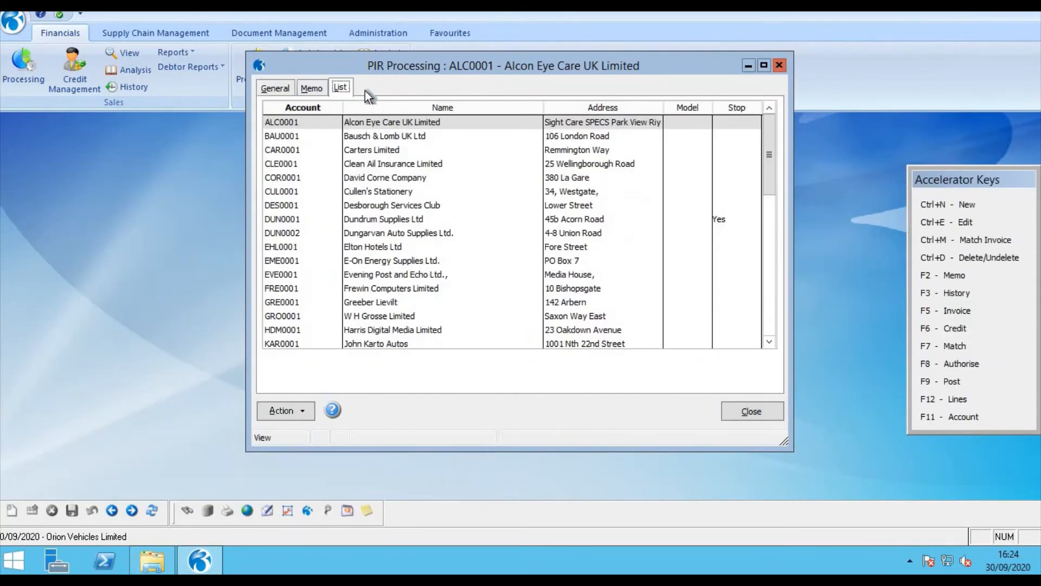
{"action": "double_click", "coordinate": [384, 151]}
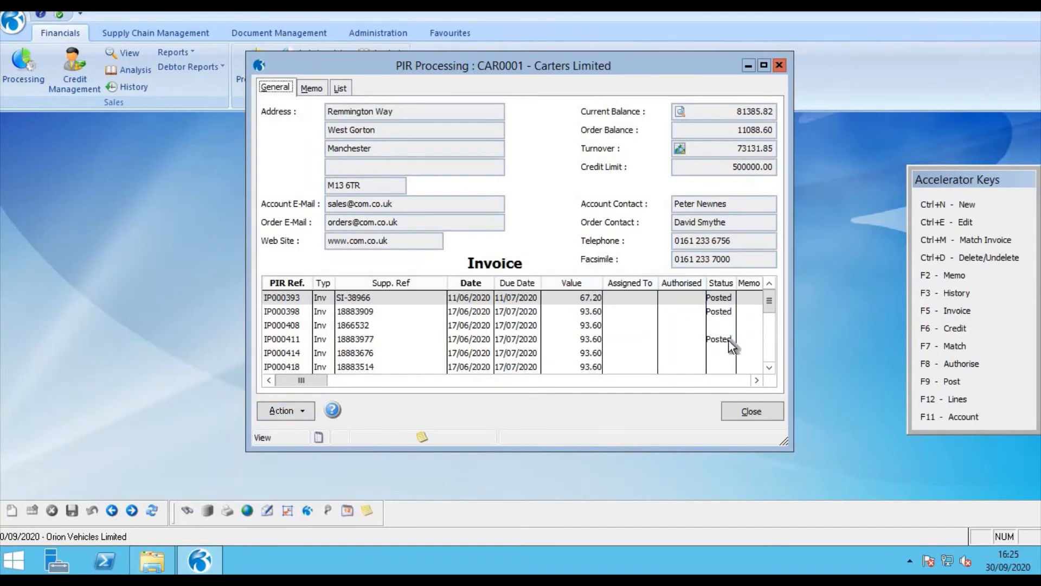
Find the last Carters Limited invoice dated 17/06/2020, review its header and line analysis in edit mode, and close it without changes.
{"action": "left_click", "coordinate": [771, 370]}
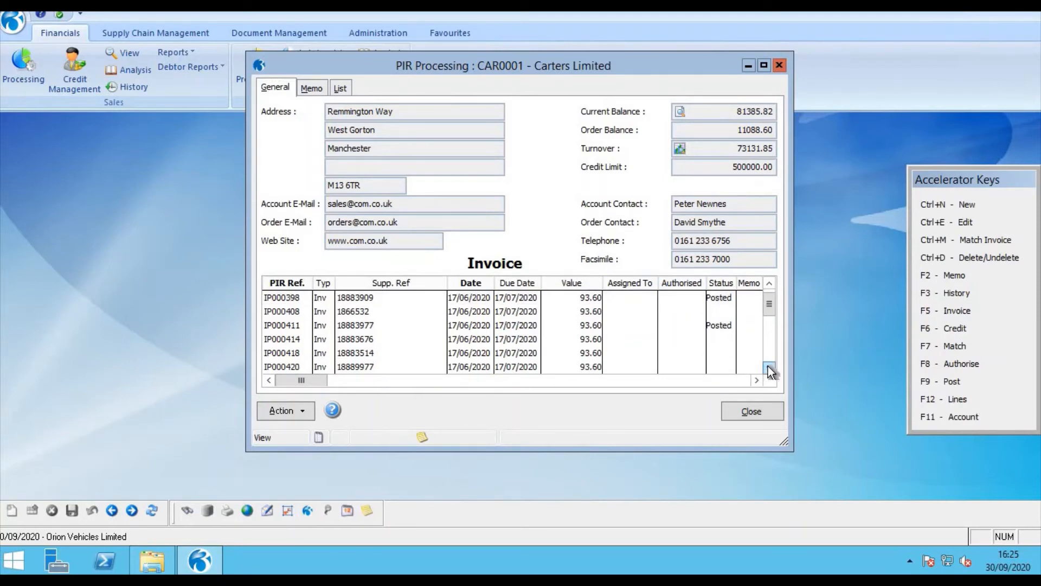
{"action": "left_click", "coordinate": [768, 366]}
{"action": "left_click", "coordinate": [768, 366]}
{"action": "left_click", "coordinate": [769, 366]}
{"action": "left_click", "coordinate": [768, 367]}
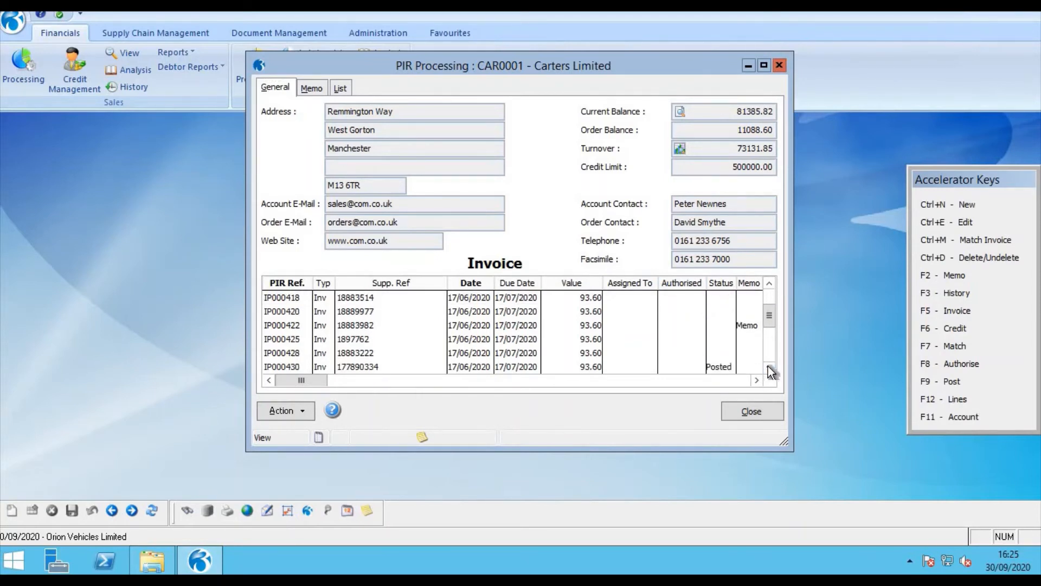
{"action": "left_click", "coordinate": [768, 367]}
{"action": "left_click", "coordinate": [768, 366]}
{"action": "left_click", "coordinate": [768, 366]}
{"action": "left_click", "coordinate": [768, 366]}
{"action": "left_click", "coordinate": [768, 366]}
{"action": "left_click", "coordinate": [768, 366]}
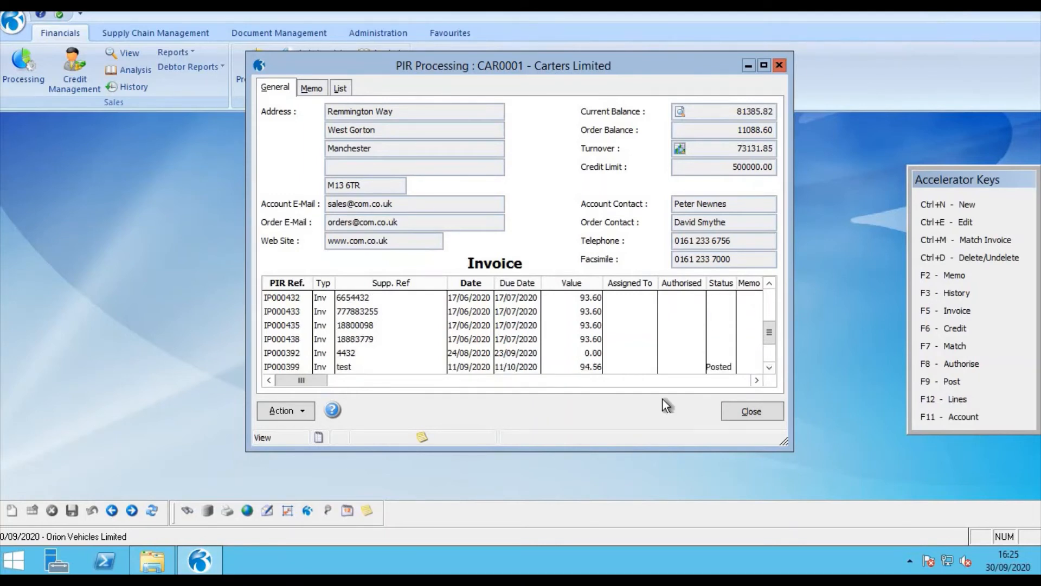
{"action": "double_click", "coordinate": [360, 344]}
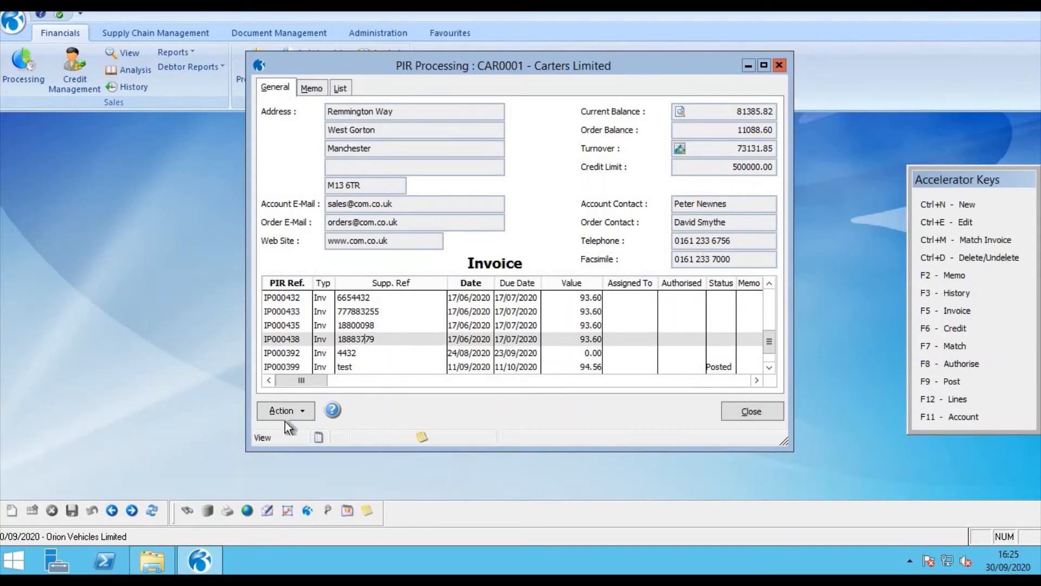
{"action": "left_click", "coordinate": [300, 412]}
{"action": "left_click", "coordinate": [347, 350]}
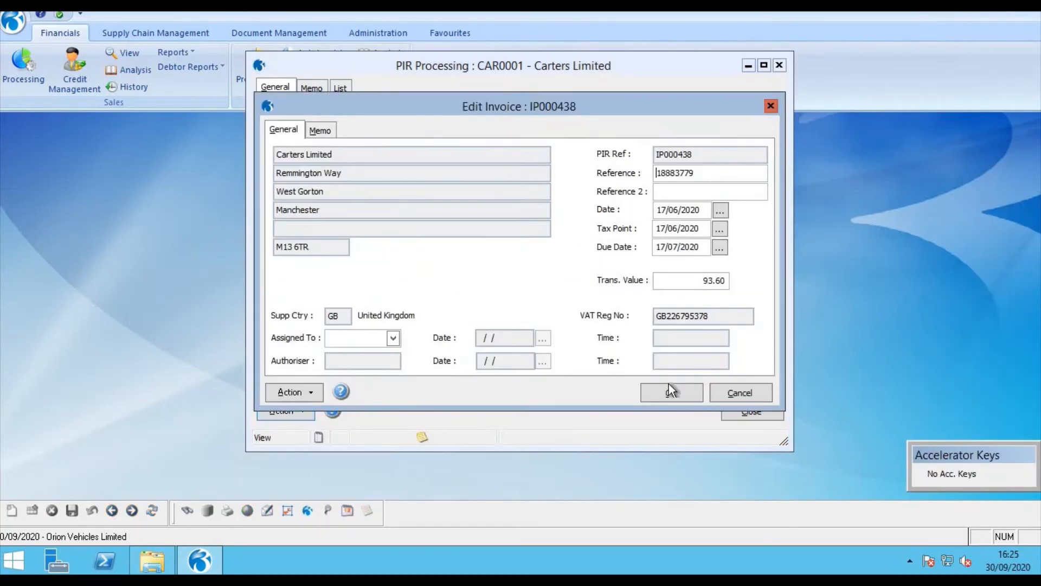
{"action": "left_click", "coordinate": [673, 392]}
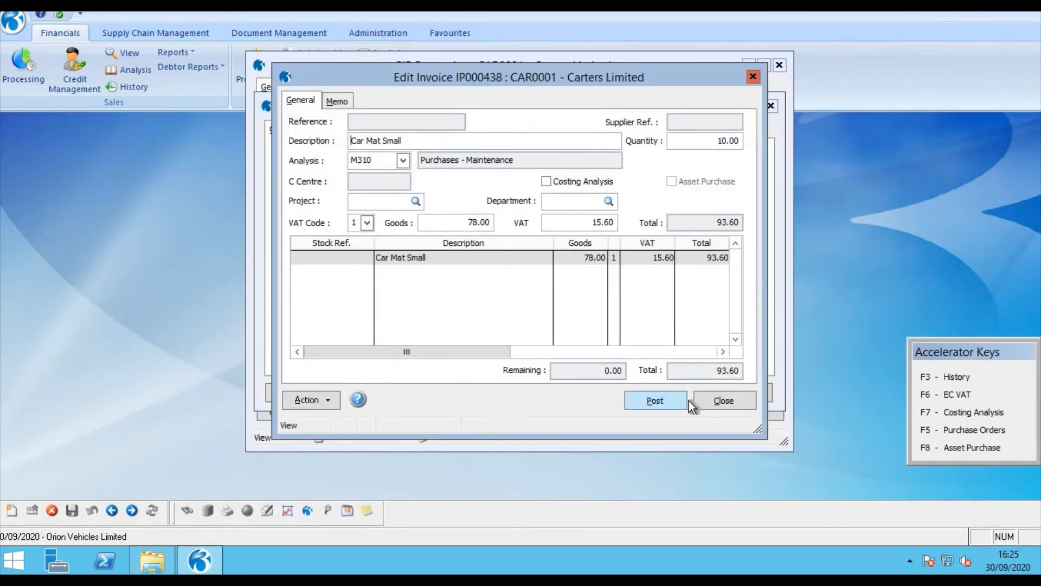
{"action": "left_click", "coordinate": [714, 403]}
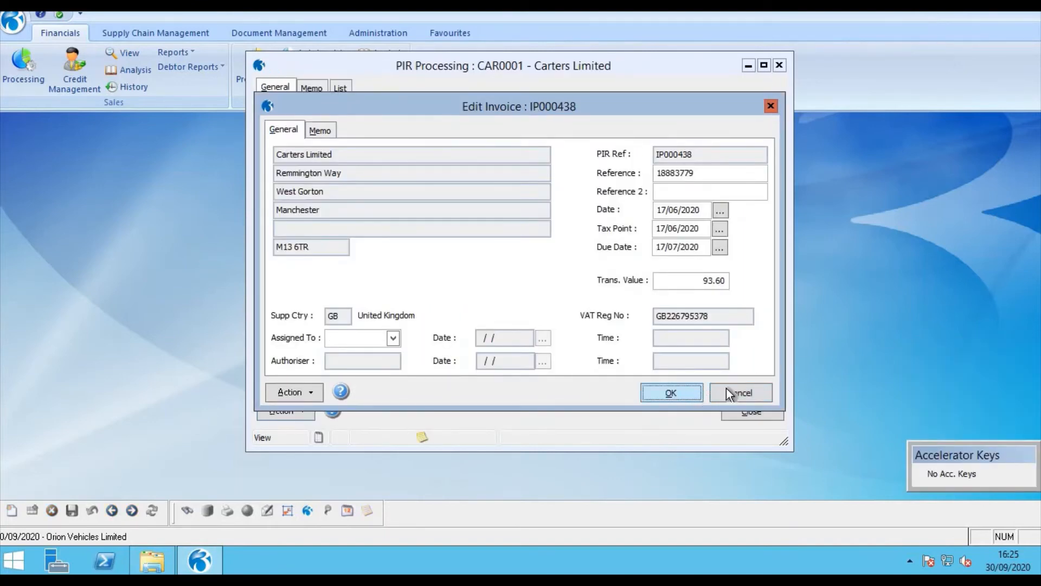
{"action": "left_click", "coordinate": [761, 390]}
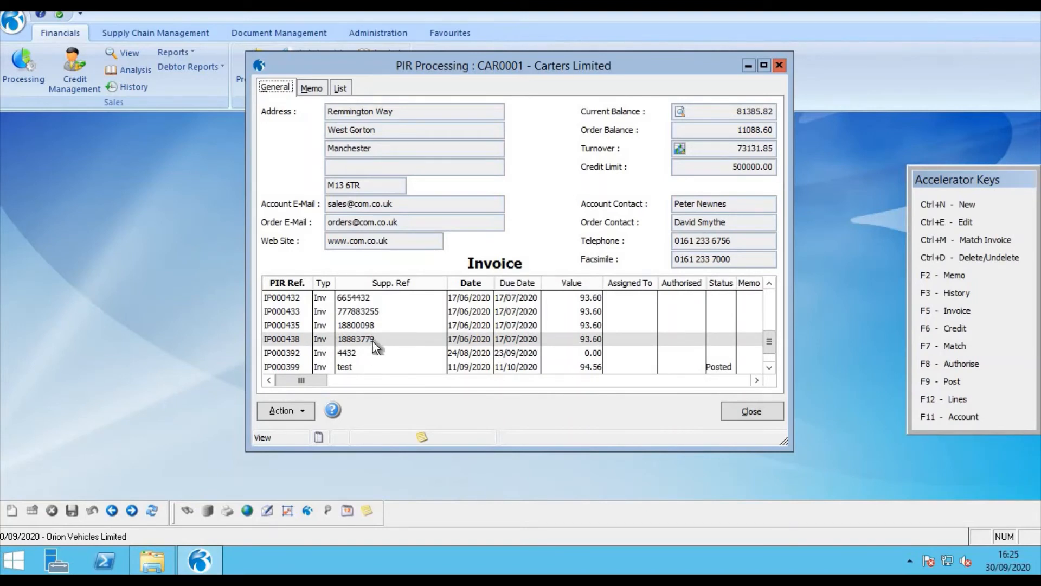
Match the selected Carters invoice to the last listed purchase order dated 30/09/2020, including its Car Mat - Small line, and confirm the match.
{"action": "left_click", "coordinate": [293, 411]}
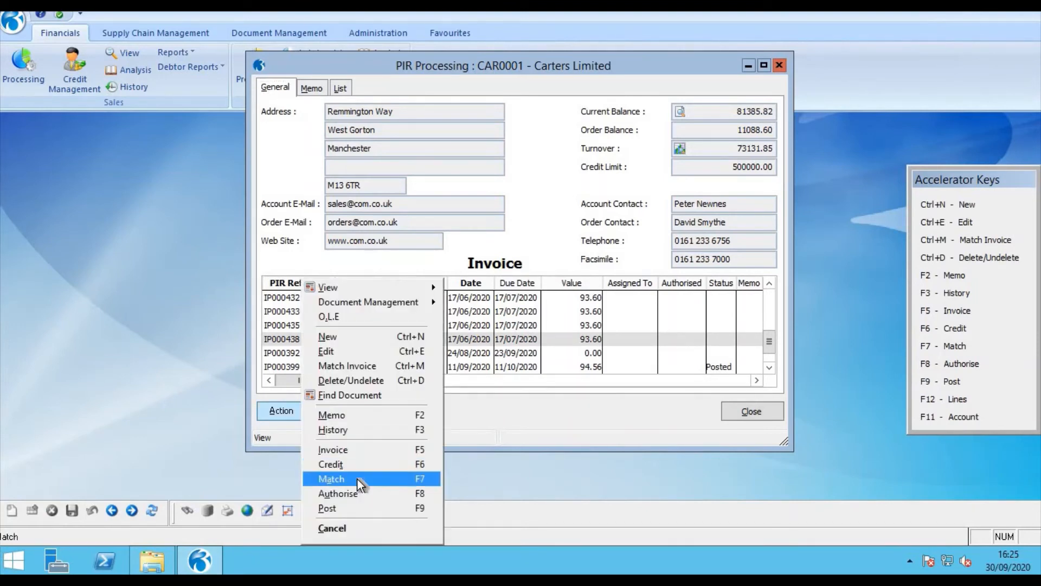
{"action": "left_click", "coordinate": [381, 368]}
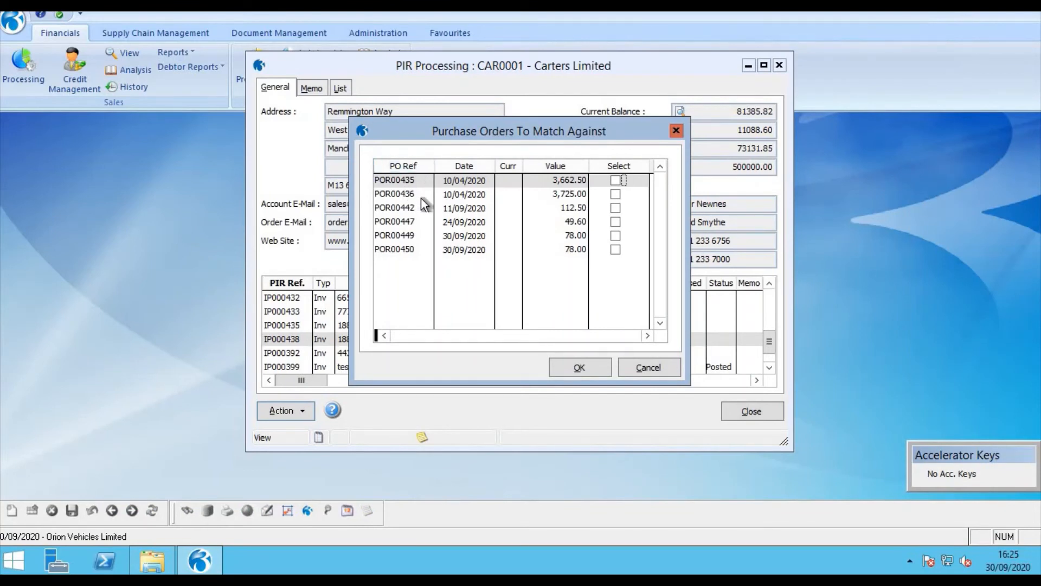
{"action": "left_click", "coordinate": [415, 249]}
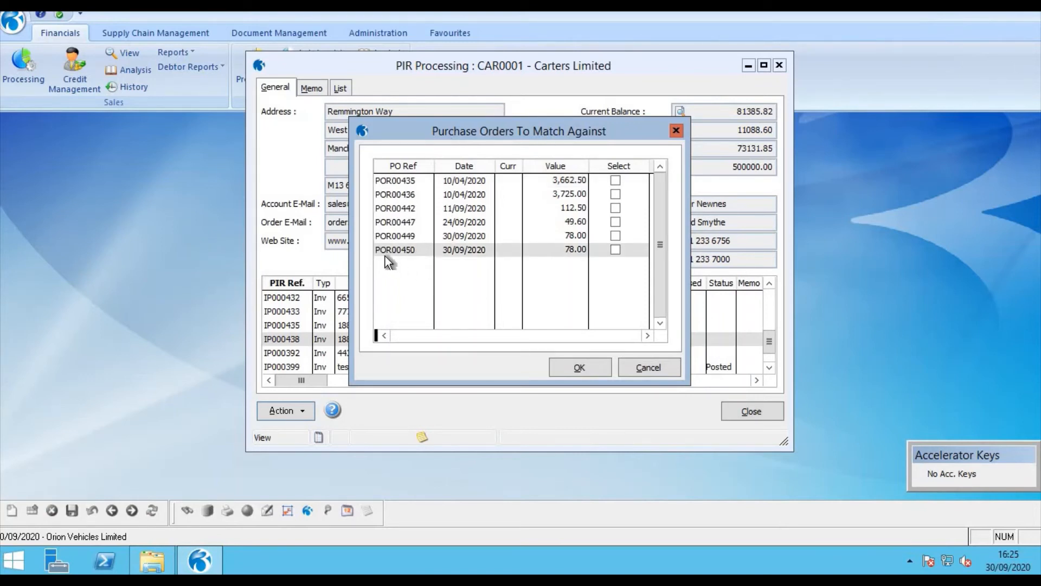
{"action": "left_click", "coordinate": [616, 250]}
{"action": "left_click", "coordinate": [579, 368]}
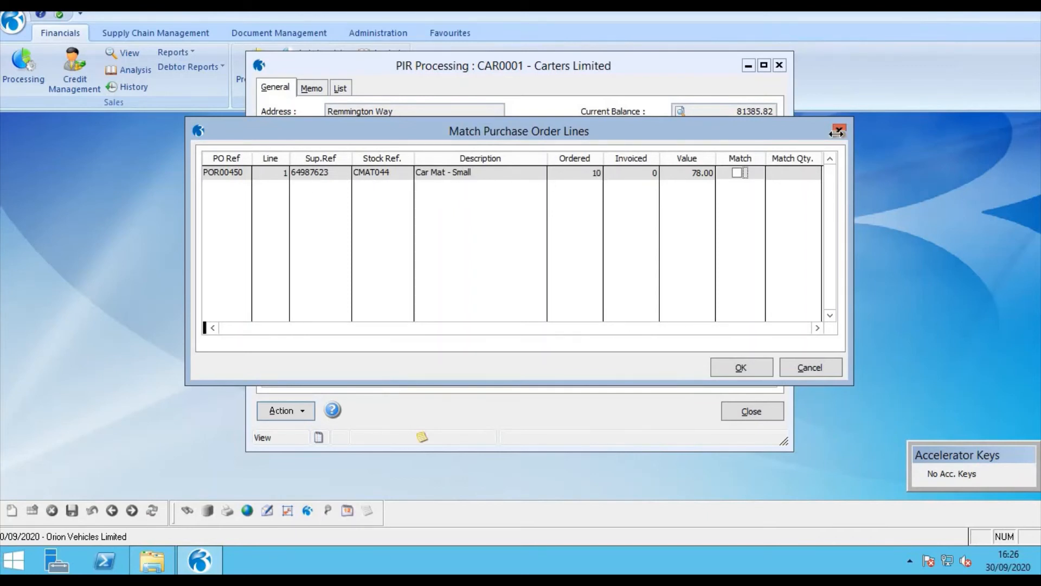
{"action": "left_click", "coordinate": [737, 173]}
{"action": "left_click", "coordinate": [742, 367]}
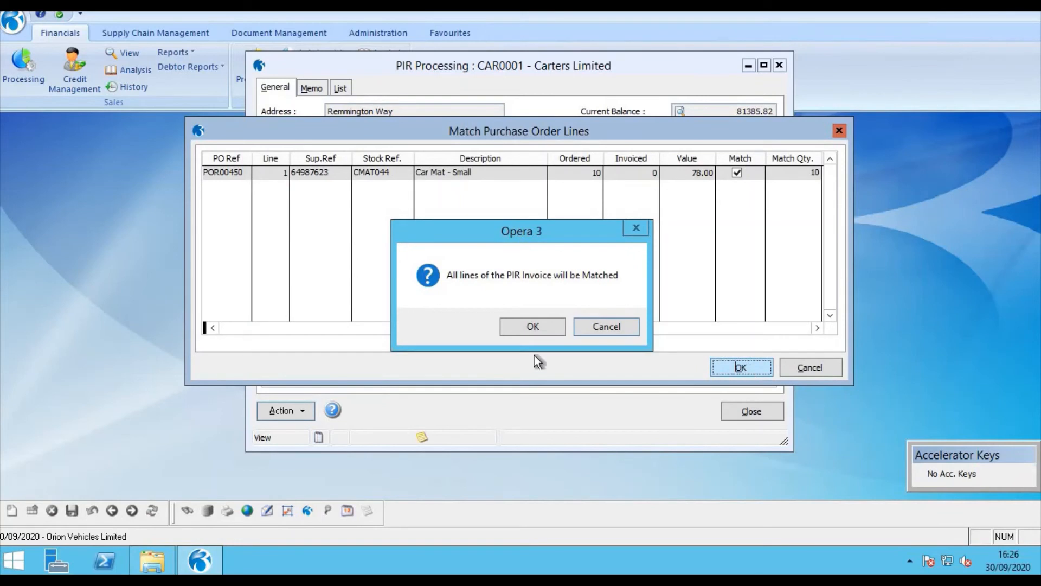
{"action": "left_click", "coordinate": [534, 327]}
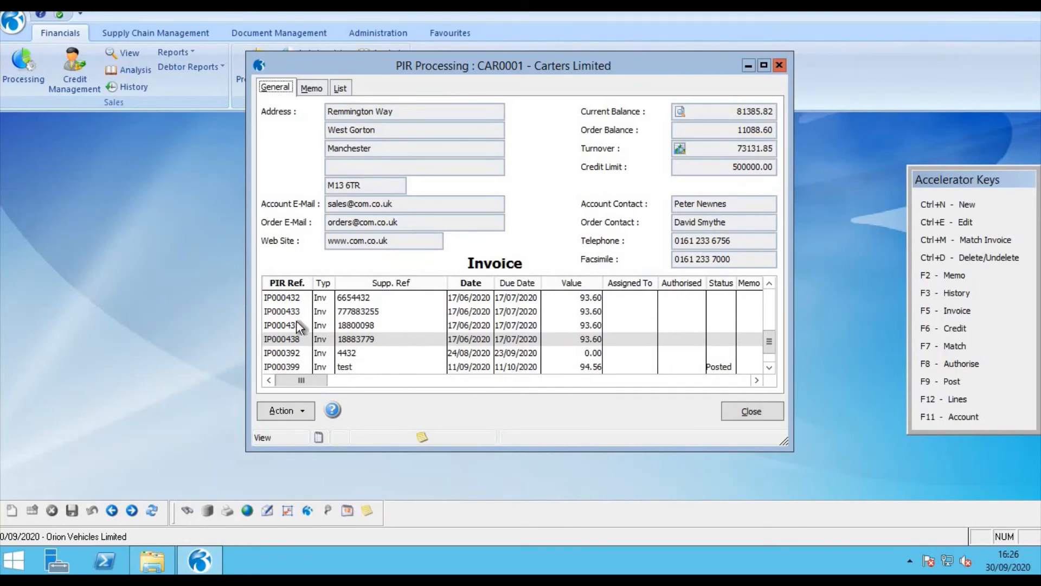
Bring up the B & F Trent Office Products supplier account from the PIR supplier list.
{"action": "left_click", "coordinate": [339, 88]}
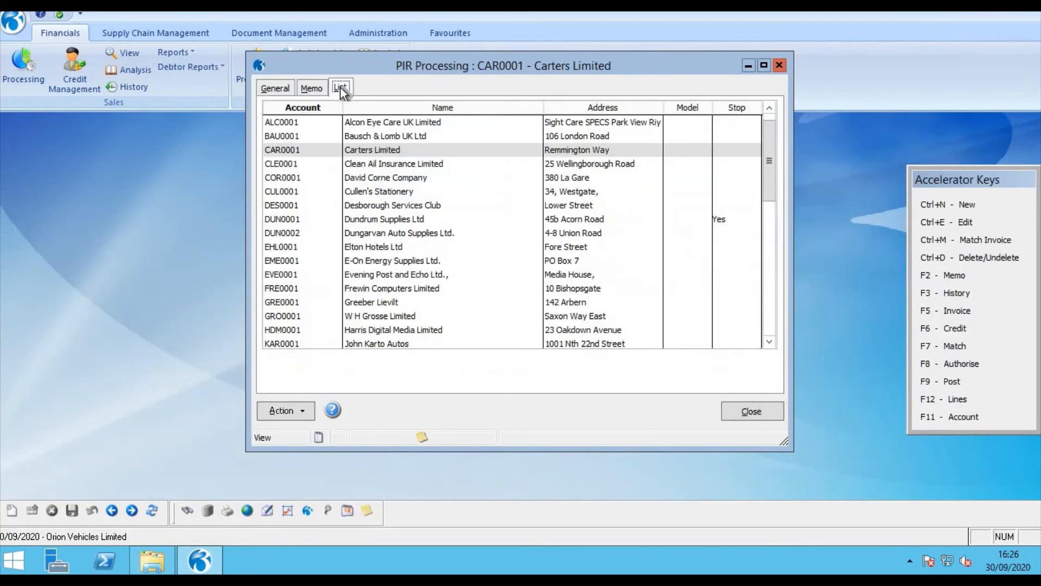
{"action": "left_click_drag", "start_coordinate": [770, 167], "coordinate": [770, 332]}
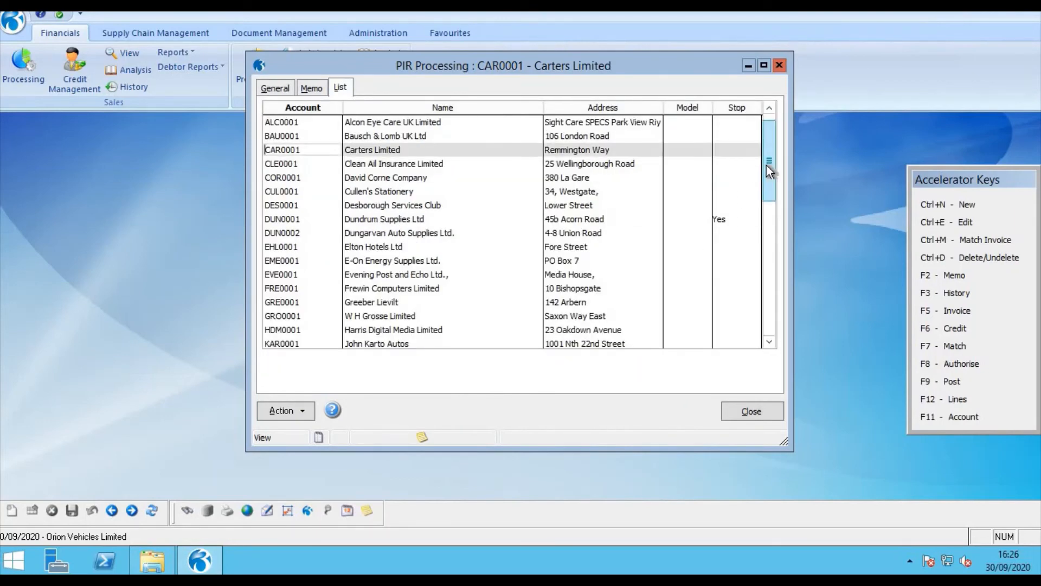
{"action": "left_click_drag", "start_coordinate": [767, 165], "coordinate": [740, 345]}
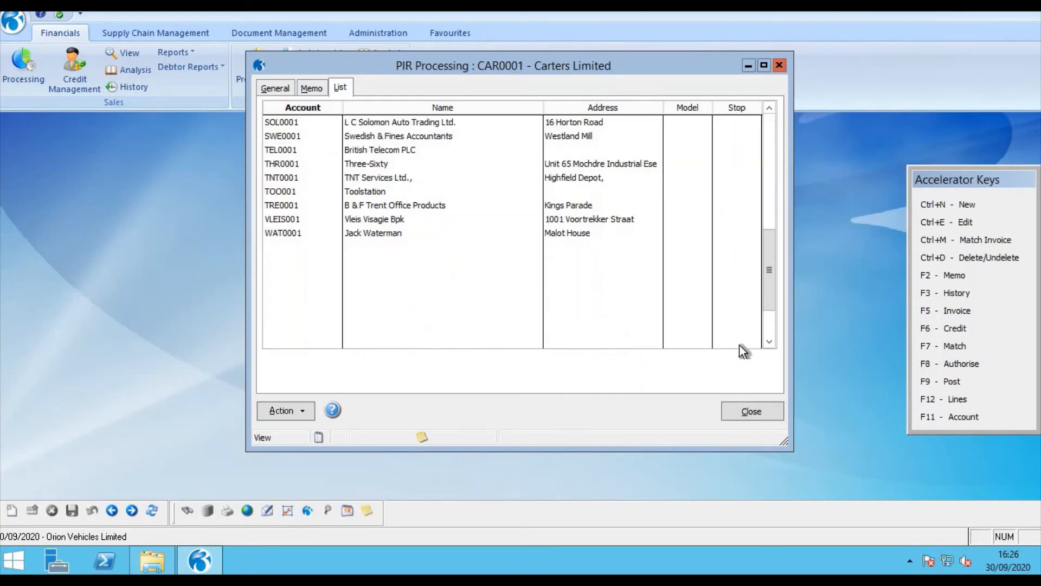
{"action": "left_click", "coordinate": [391, 204]}
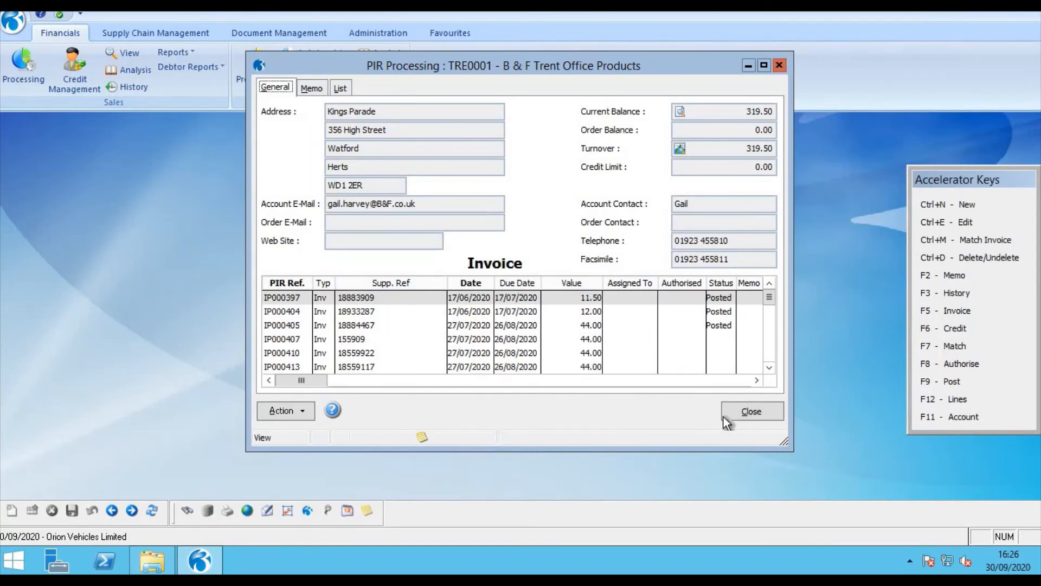
Find and select the last unposted B & F Trent invoice dated 01/08/2020 in the supplier's PIR invoice list.
{"action": "left_click", "coordinate": [770, 368]}
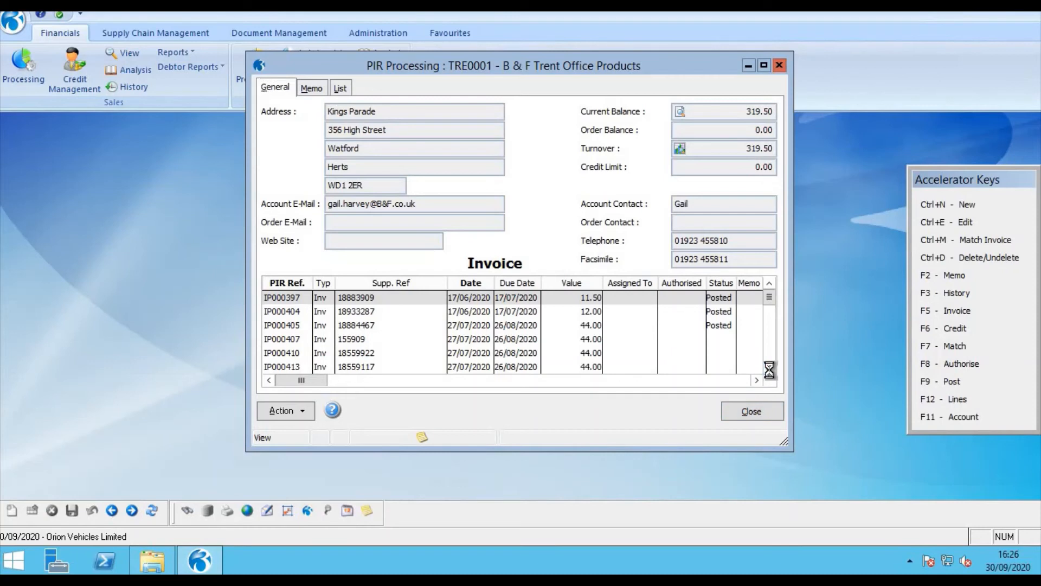
{"action": "left_click", "coordinate": [770, 369]}
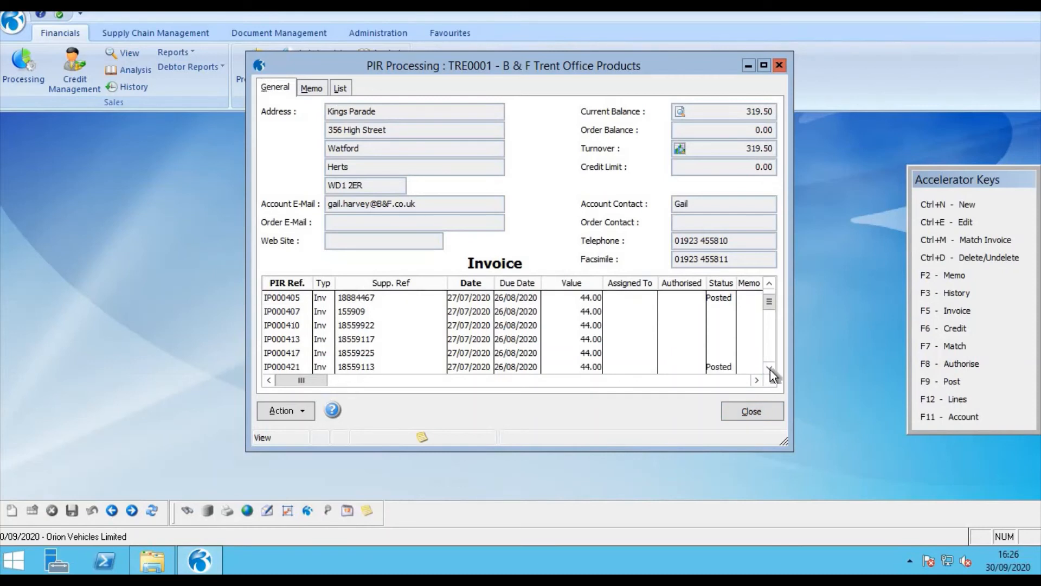
{"action": "left_click", "coordinate": [770, 369]}
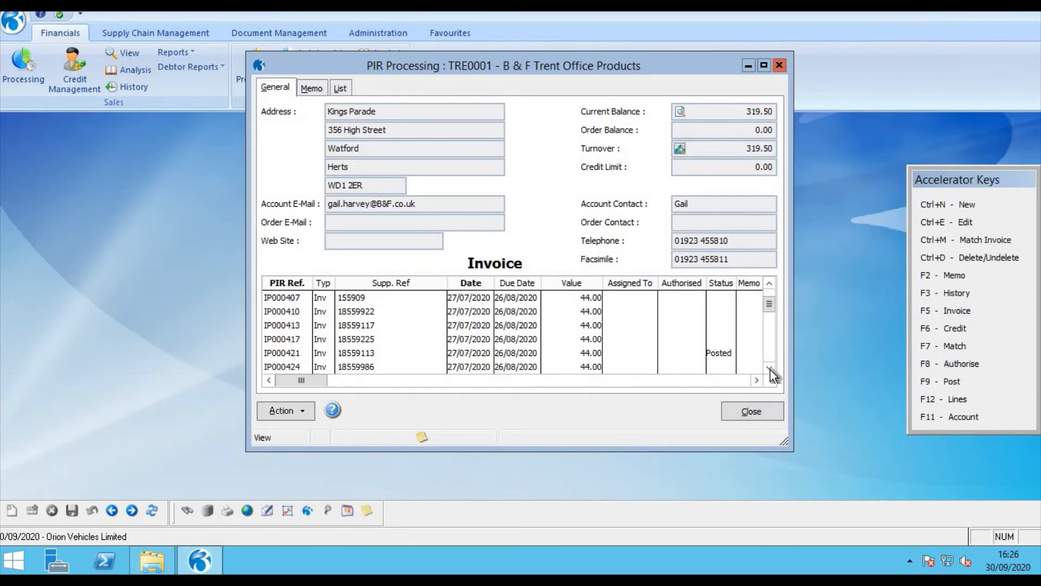
{"action": "left_click", "coordinate": [770, 369]}
{"action": "left_click", "coordinate": [770, 369]}
{"action": "left_click", "coordinate": [770, 369]}
{"action": "left_click", "coordinate": [770, 369]}
{"action": "left_click", "coordinate": [770, 369]}
{"action": "left_click", "coordinate": [771, 369]}
{"action": "left_click", "coordinate": [770, 369]}
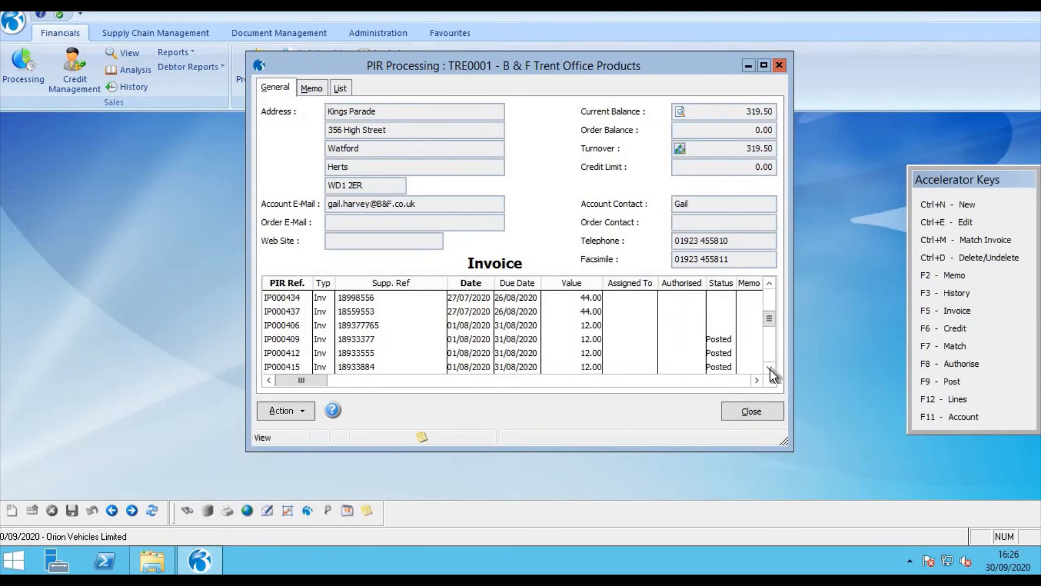
{"action": "left_click", "coordinate": [770, 370]}
{"action": "left_click", "coordinate": [770, 370]}
{"action": "left_click", "coordinate": [770, 369]}
{"action": "left_click", "coordinate": [770, 369]}
{"action": "left_click", "coordinate": [770, 369]}
{"action": "left_click", "coordinate": [770, 369]}
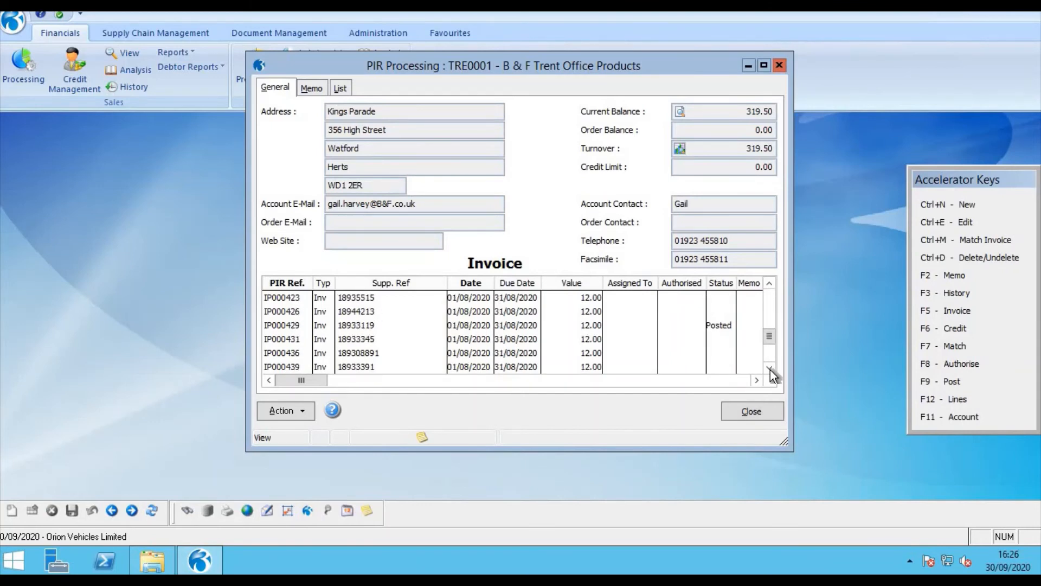
{"action": "left_click", "coordinate": [770, 369]}
{"action": "left_click", "coordinate": [770, 369]}
{"action": "left_click", "coordinate": [771, 369]}
{"action": "left_click", "coordinate": [770, 369]}
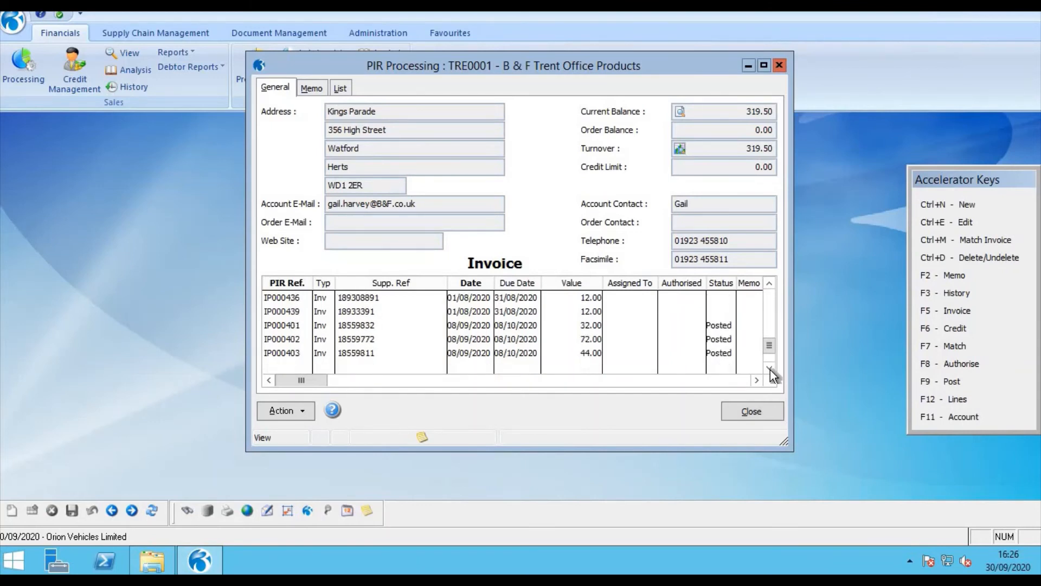
{"action": "double_click", "coordinate": [367, 315]}
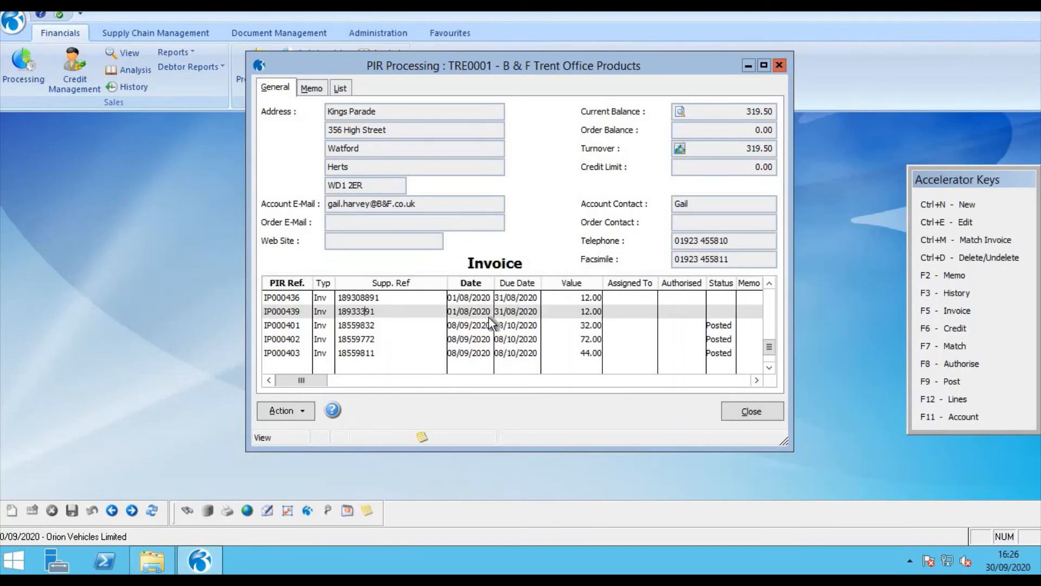
Post the last-listed B & F Trent invoice dated 01/08/2020 with NL posting date 30/09/2020, and close PIR processing.
{"action": "left_click", "coordinate": [301, 409]}
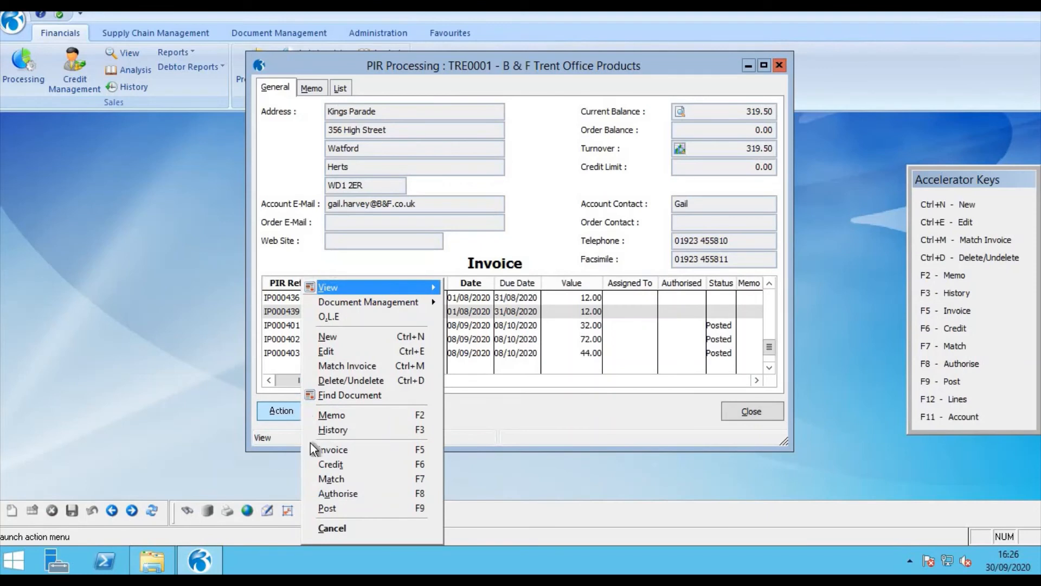
{"action": "left_click", "coordinate": [329, 508]}
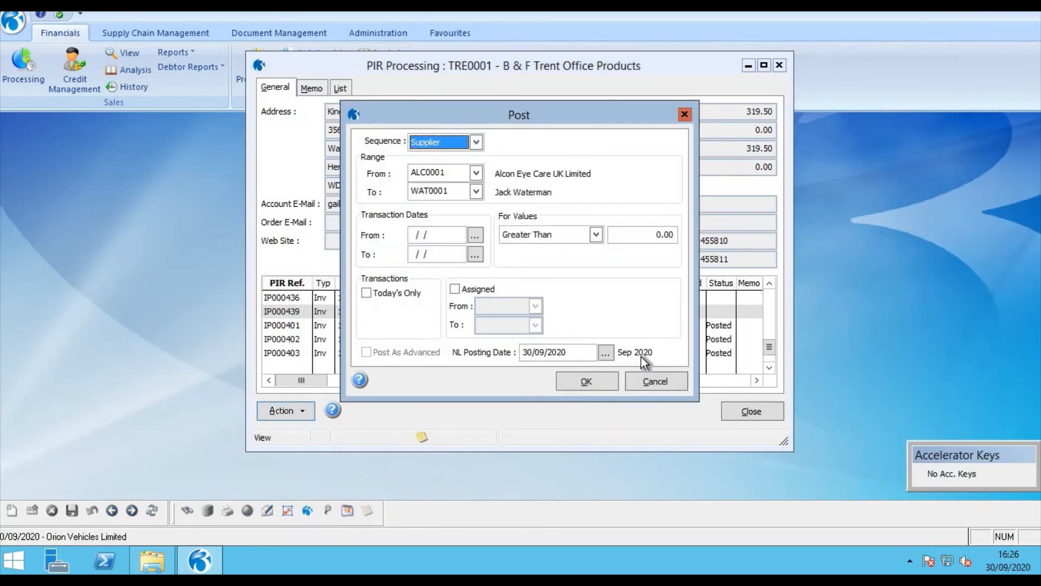
{"action": "left_click", "coordinate": [590, 386]}
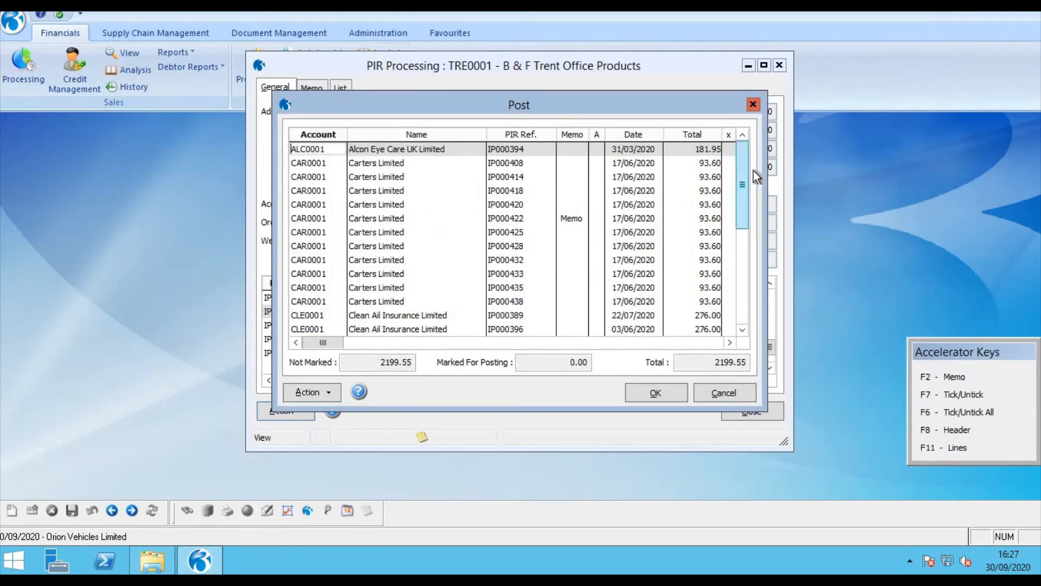
{"action": "left_click_drag", "start_coordinate": [743, 174], "coordinate": [750, 304]}
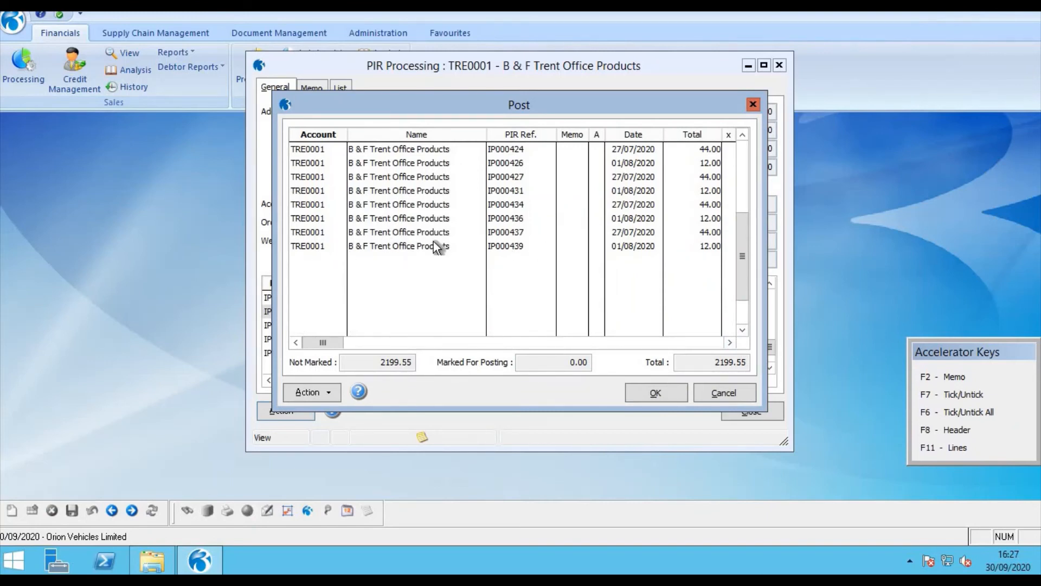
{"action": "left_click", "coordinate": [655, 245]}
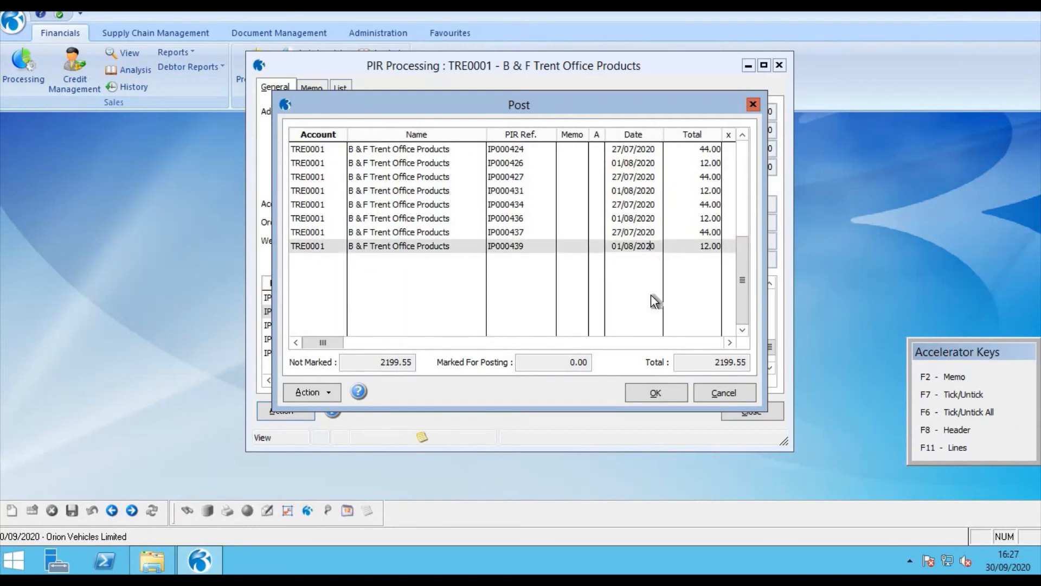
{"action": "left_click", "coordinate": [731, 251]}
{"action": "left_click", "coordinate": [654, 393]}
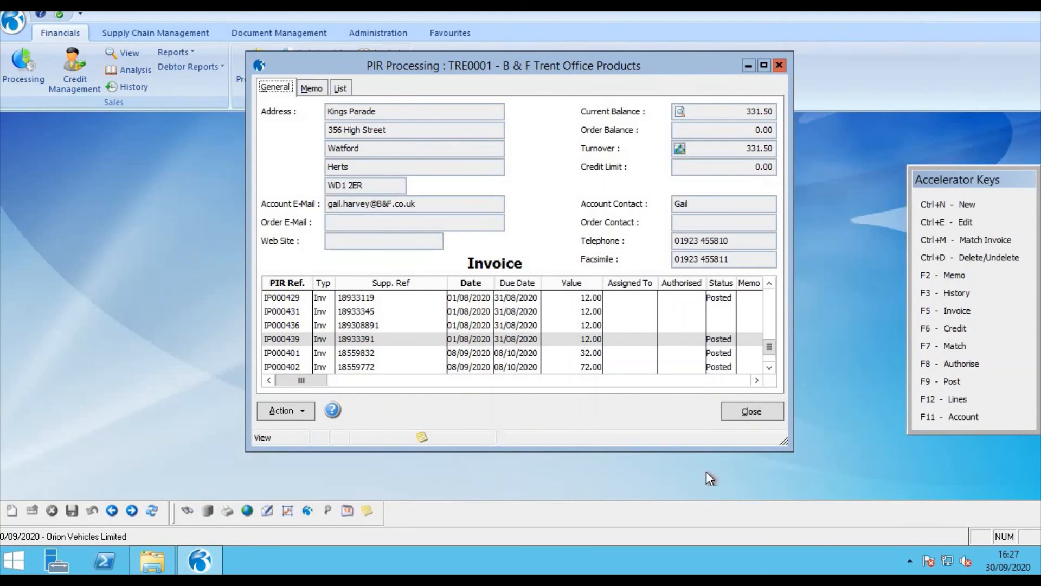
{"action": "left_click", "coordinate": [754, 413]}
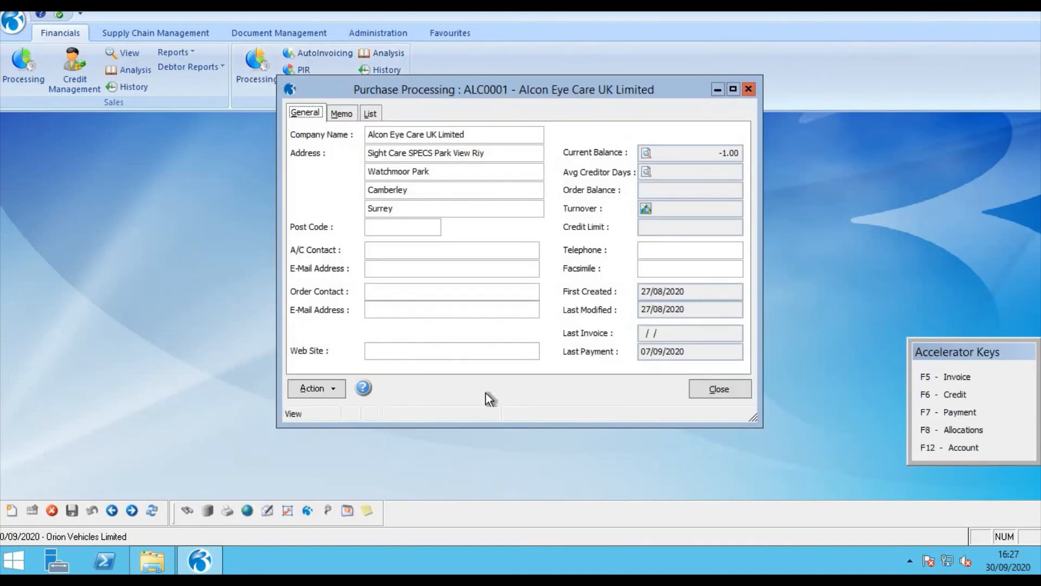
Search the purchase accounts for "tre" and open the B & F Trent Office Products account in Purchase Processing.
{"action": "left_click", "coordinate": [373, 113]}
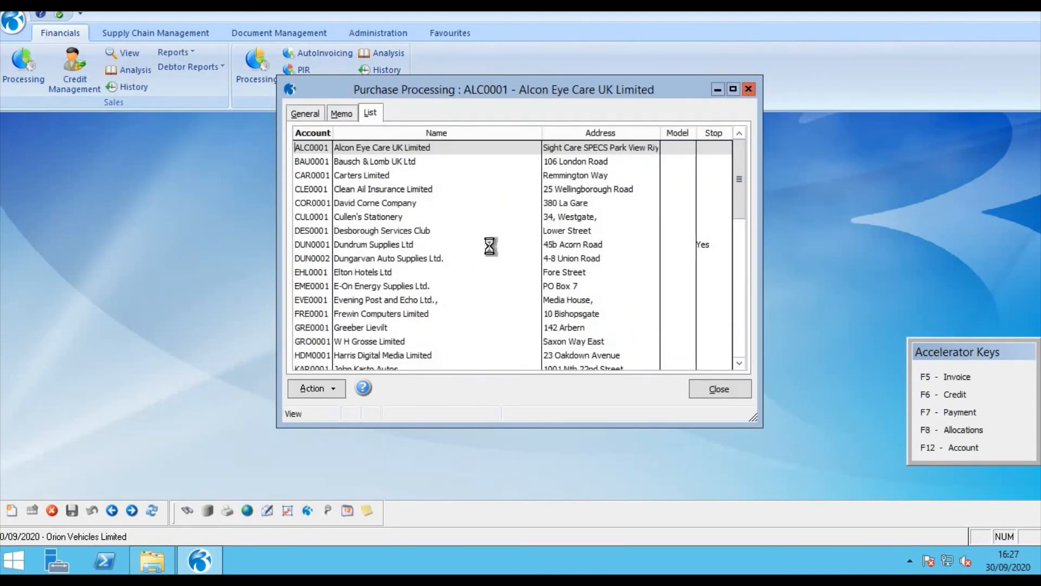
{"action": "key", "text": "F4"}
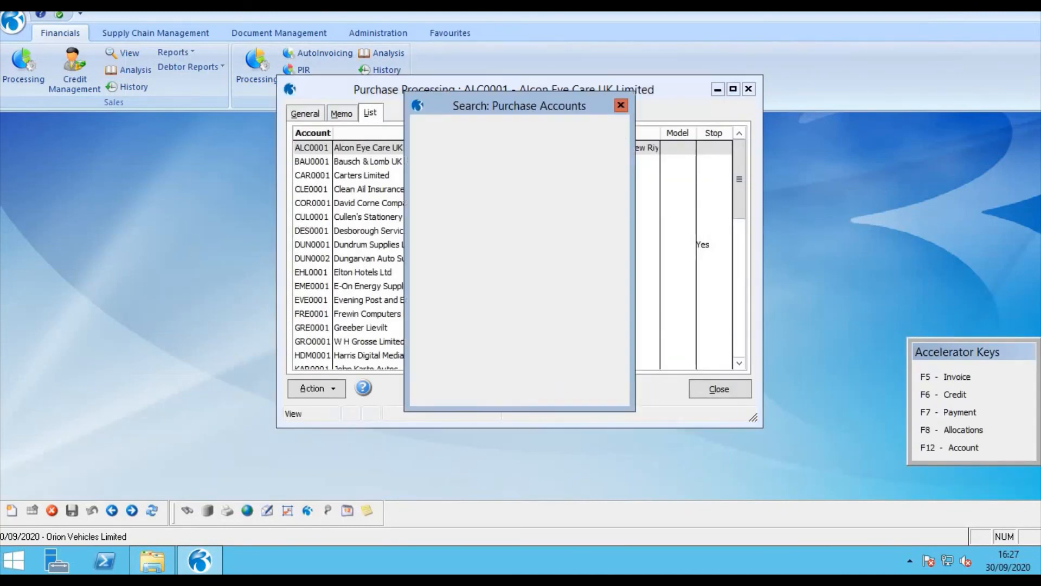
{"action": "type", "text": "tre"}
{"action": "key", "text": "Return"}
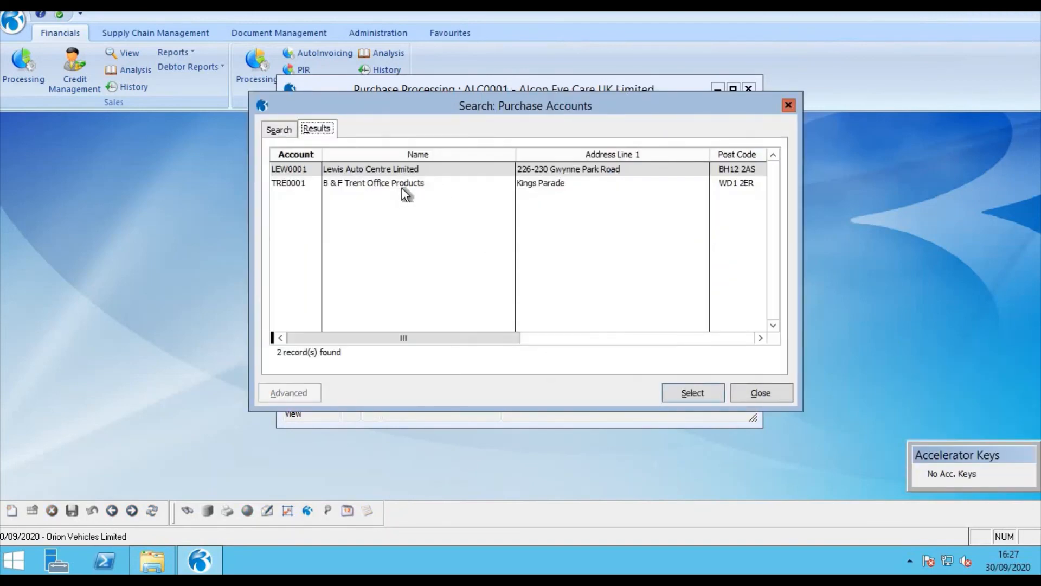
{"action": "double_click", "coordinate": [409, 184]}
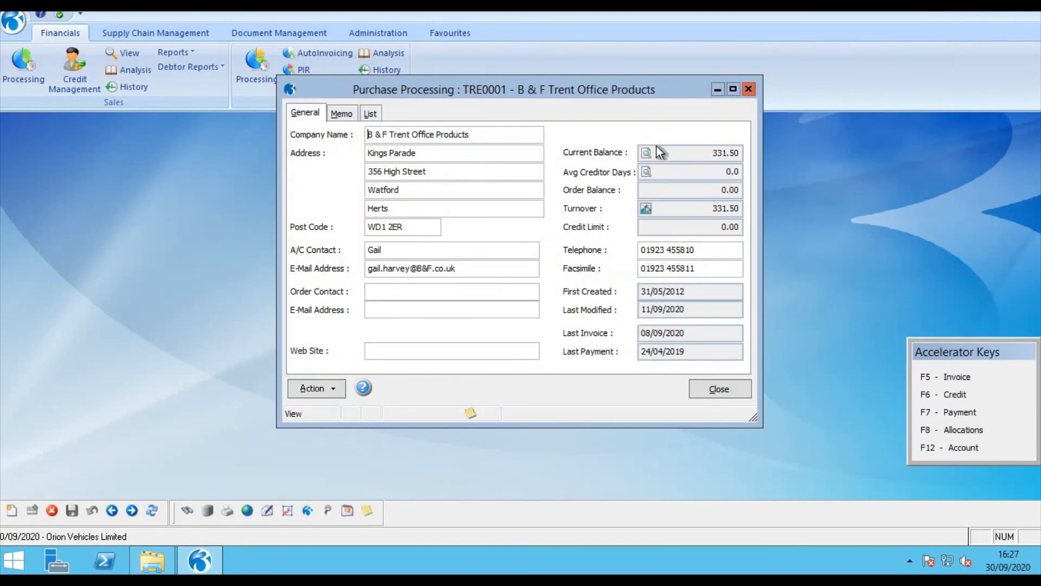
View all transactions on the B & F Trent account and select the newly posted invoice dated 01/08/2020.
{"action": "left_click", "coordinate": [646, 154]}
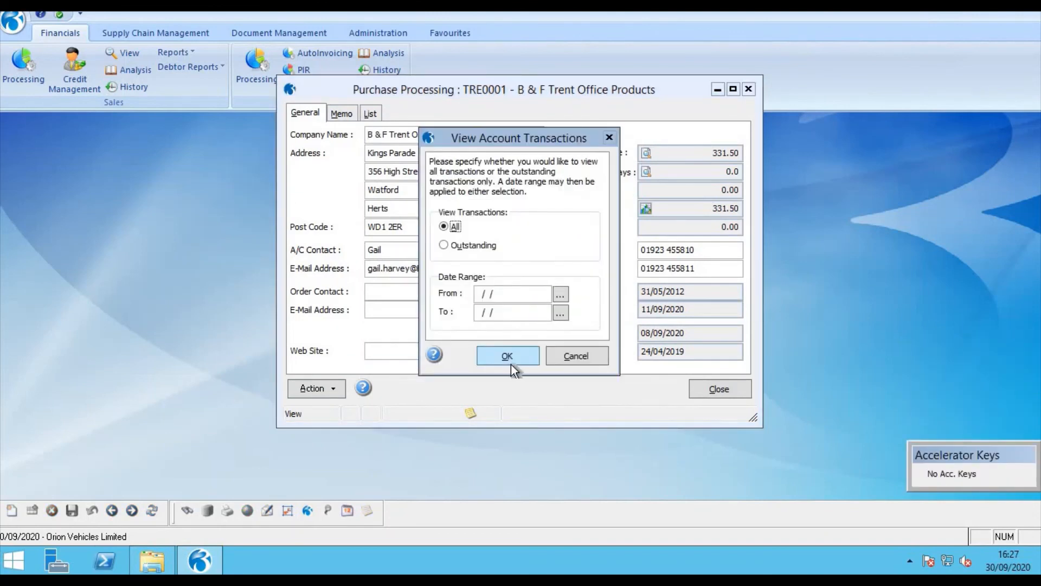
{"action": "left_click", "coordinate": [510, 361]}
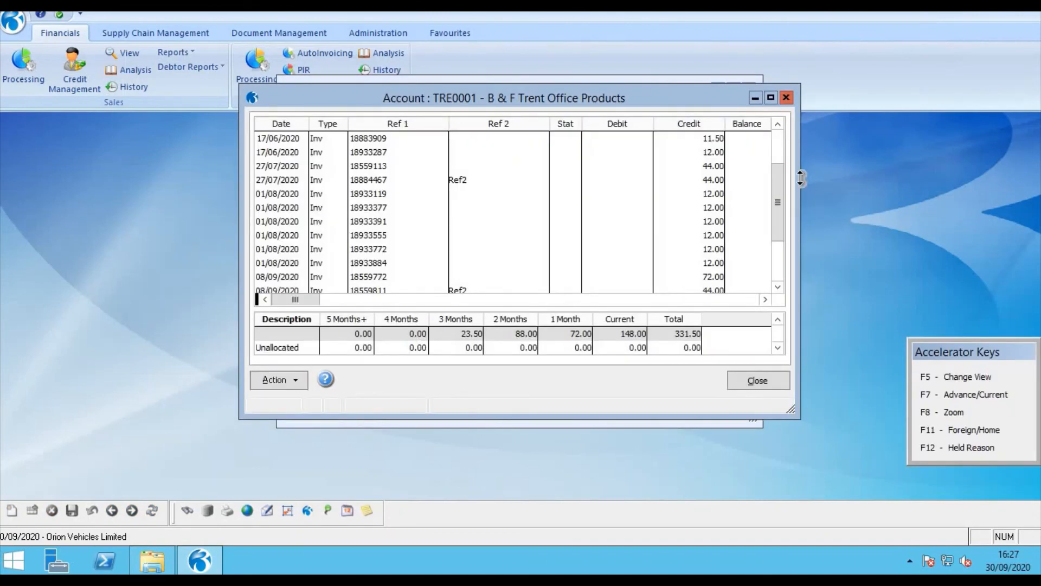
{"action": "scroll", "coordinate": [782, 177], "scroll_direction": "down", "scroll_amount": 1}
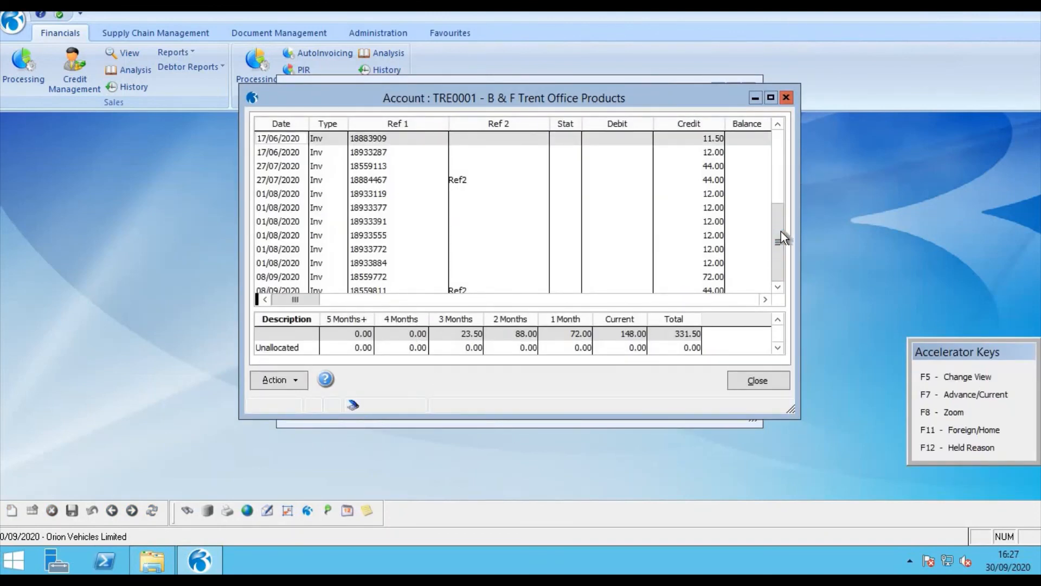
{"action": "scroll", "coordinate": [781, 231], "scroll_direction": "down", "scroll_amount": 1}
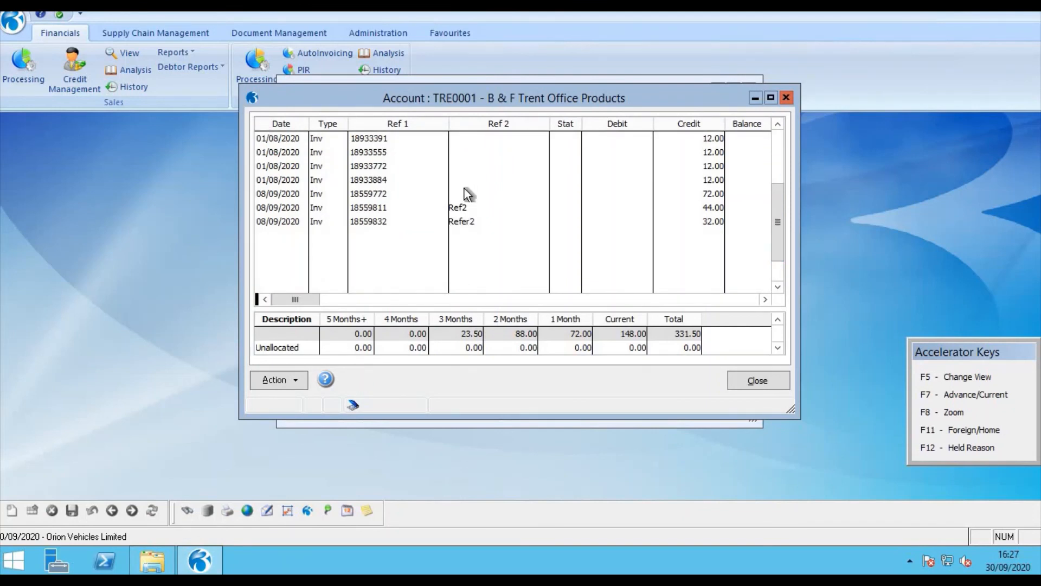
{"action": "left_click", "coordinate": [373, 139]}
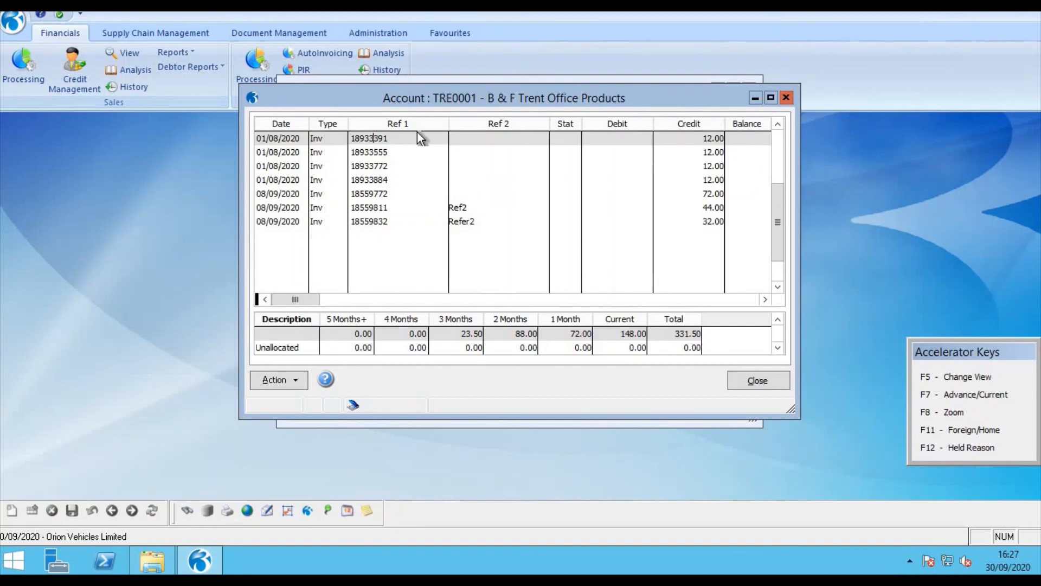
View the selected invoice's PDF, check its header, item line and totals, and close it along with the supplier account.
{"action": "left_click", "coordinate": [295, 382]}
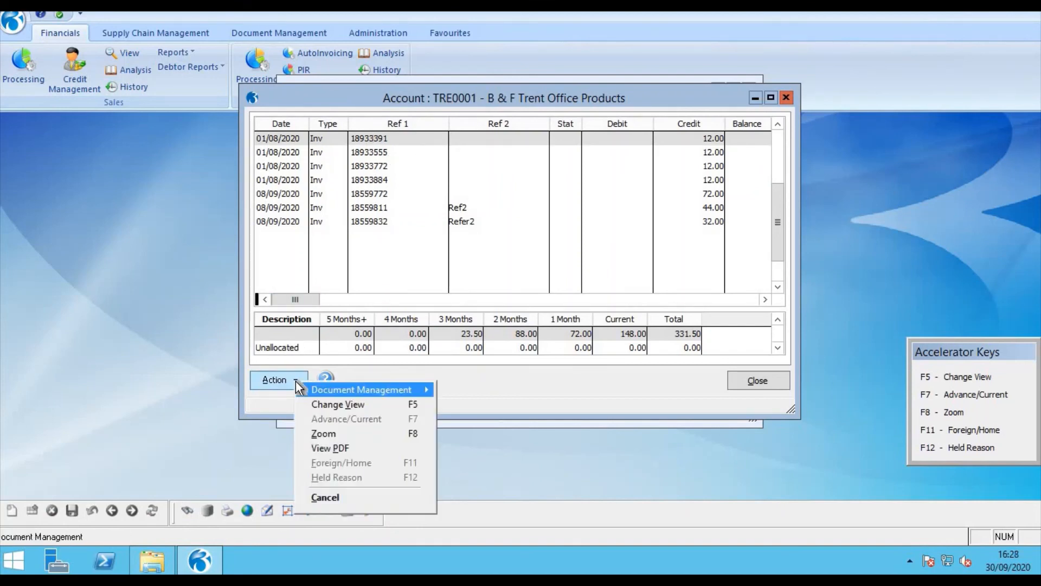
{"action": "left_click", "coordinate": [334, 447]}
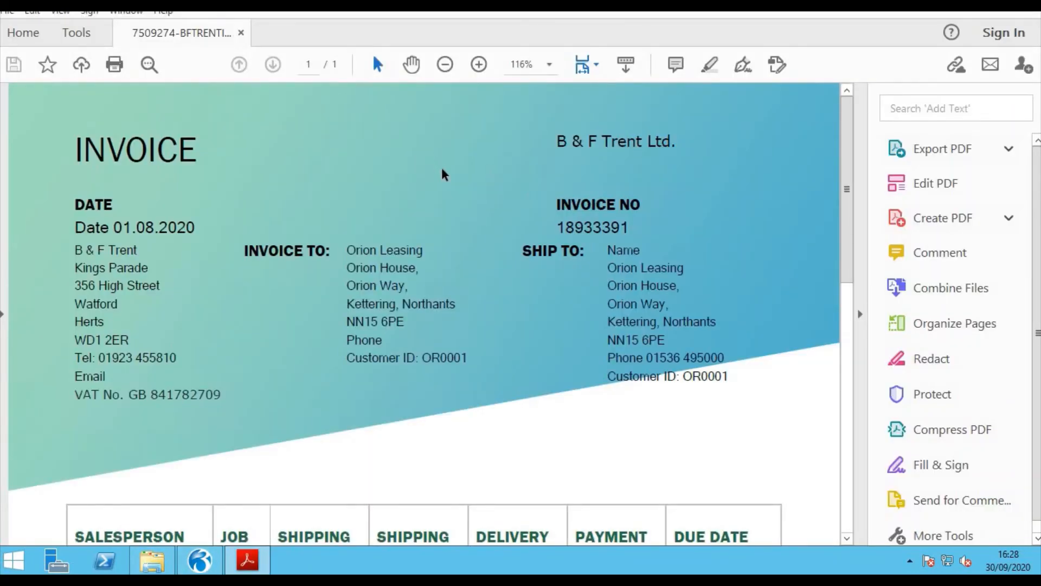
{"action": "scroll", "coordinate": [464, 244], "scroll_direction": "down", "scroll_amount": 10}
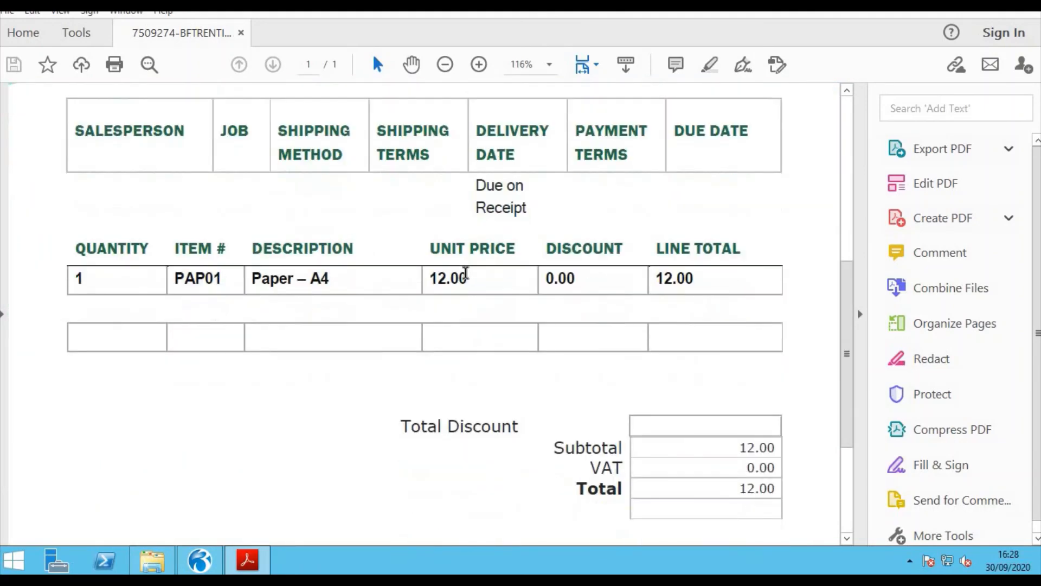
{"action": "scroll", "coordinate": [466, 273], "scroll_direction": "down", "scroll_amount": 3}
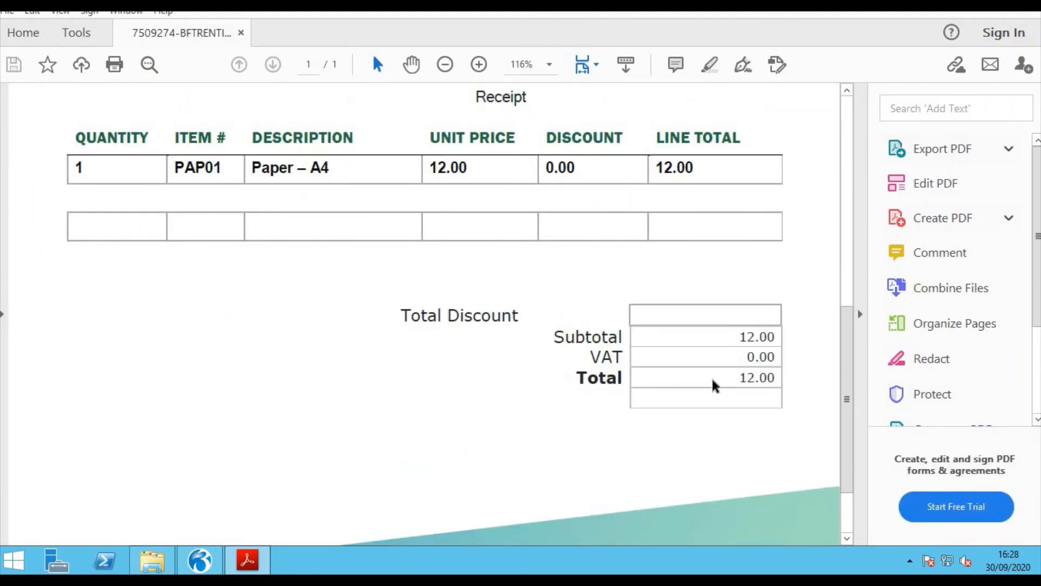
{"action": "left_click", "coordinate": [1028, 5]}
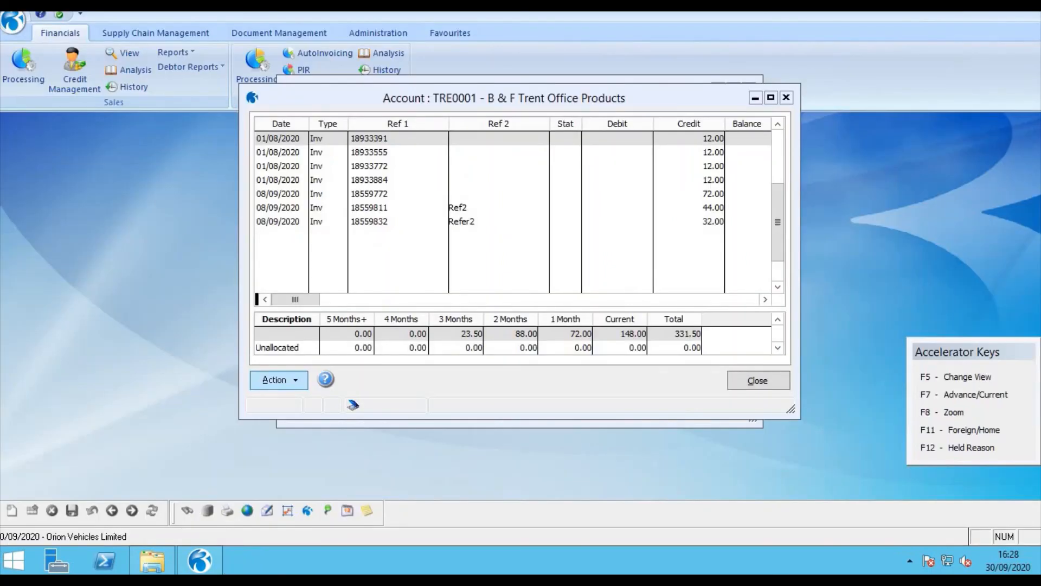
{"action": "left_click", "coordinate": [758, 380]}
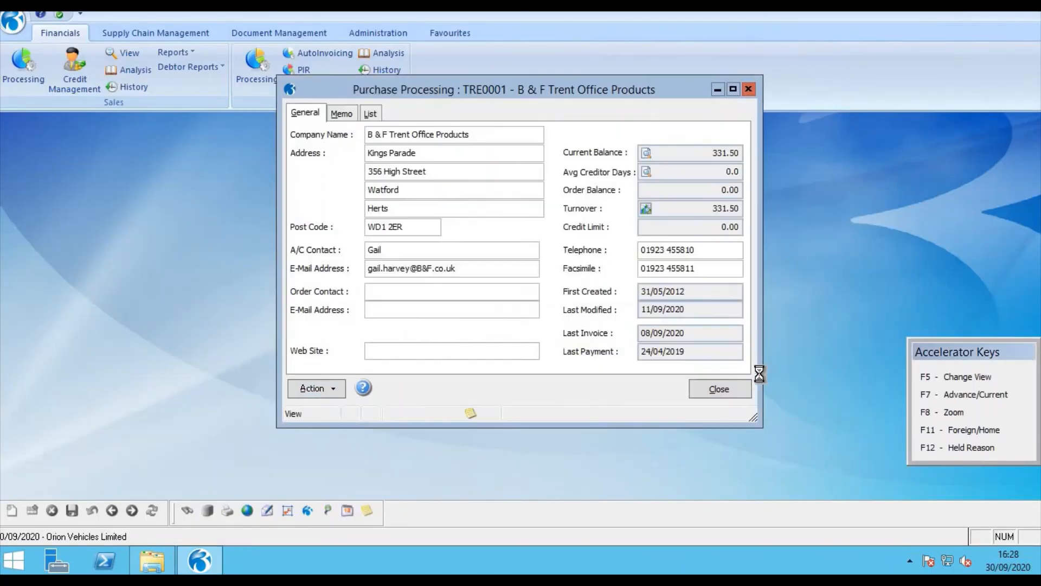
{"action": "left_click", "coordinate": [731, 388]}
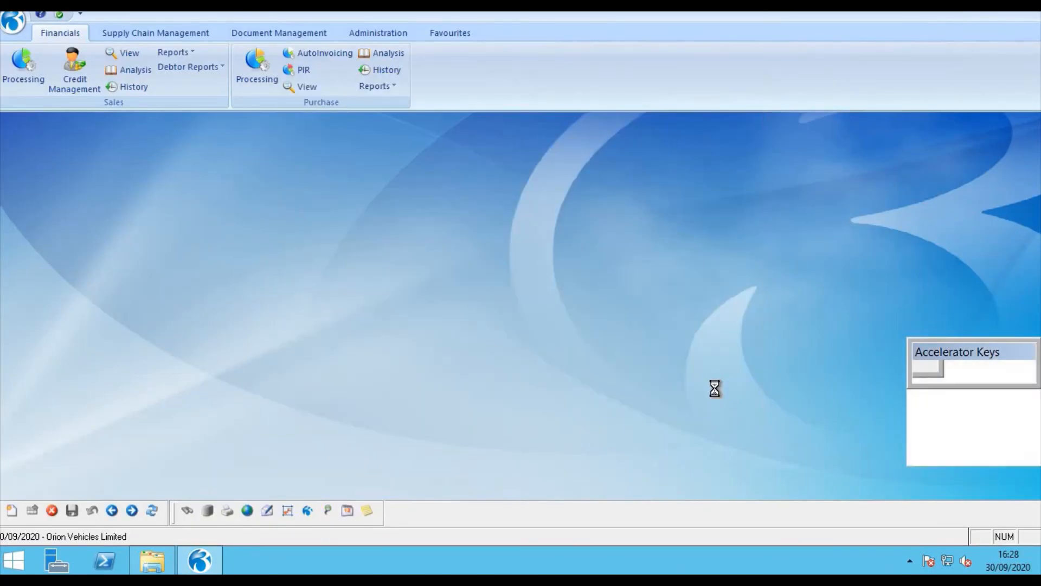